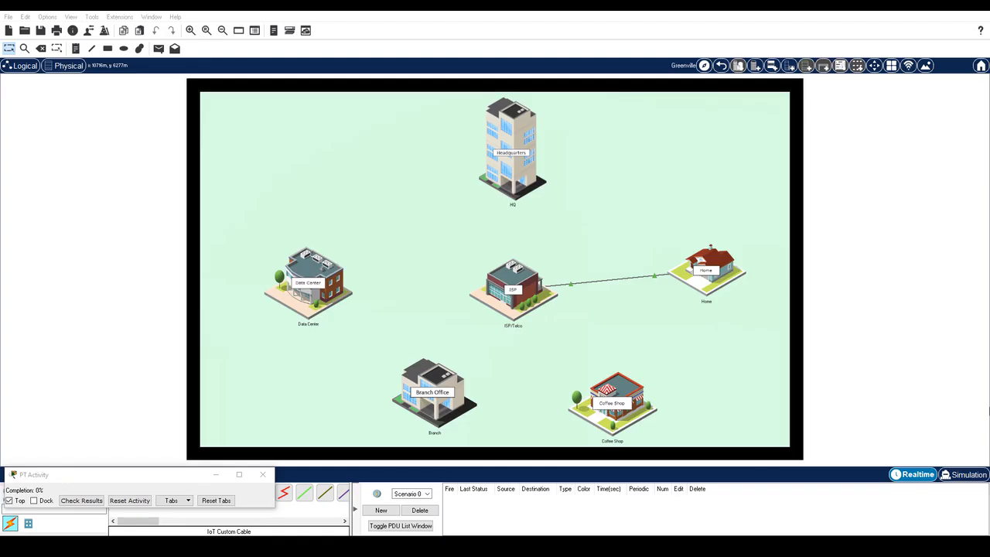
Step: Enter the Home building from the Greenville city map
{"action": "left_click", "coordinate": [719, 283]}
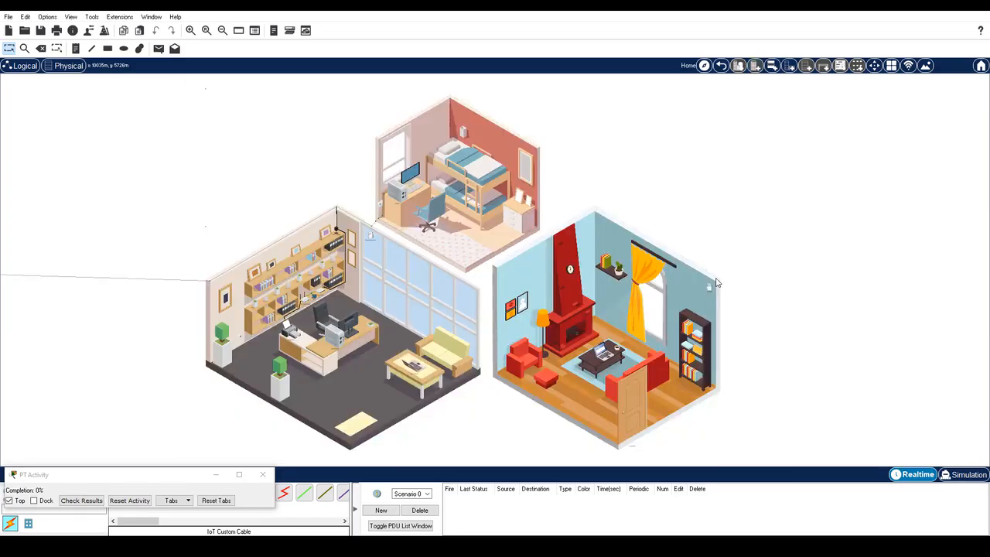
Step: Connect the living-room wall device's R0 port to the door with an IoT Custom Cable
{"action": "scroll", "coordinate": [673, 280], "scroll_direction": "down", "scroll_amount": 3}
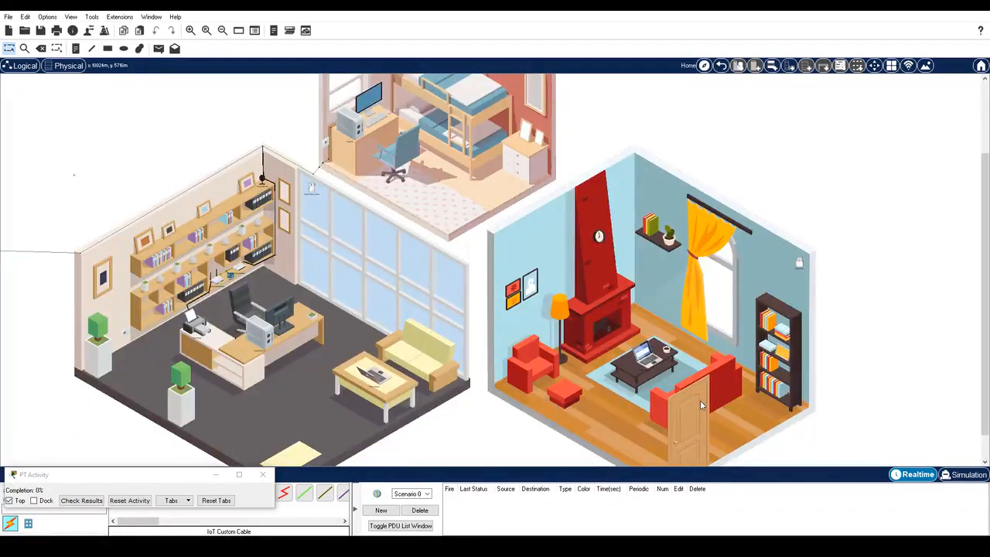
{"action": "mouse_move", "coordinate": [699, 402]}
{"action": "left_click_drag", "start_coordinate": [136, 473], "coordinate": [130, 446]}
{"action": "left_click", "coordinate": [71, 501]}
{"action": "left_click_drag", "start_coordinate": [128, 522], "coordinate": [147, 522]}
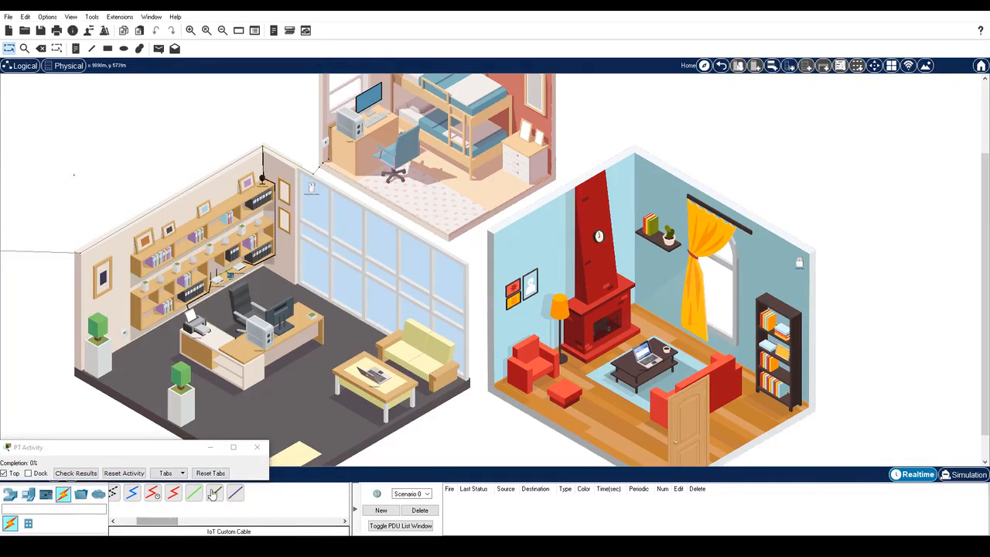
{"action": "left_click", "coordinate": [216, 493]}
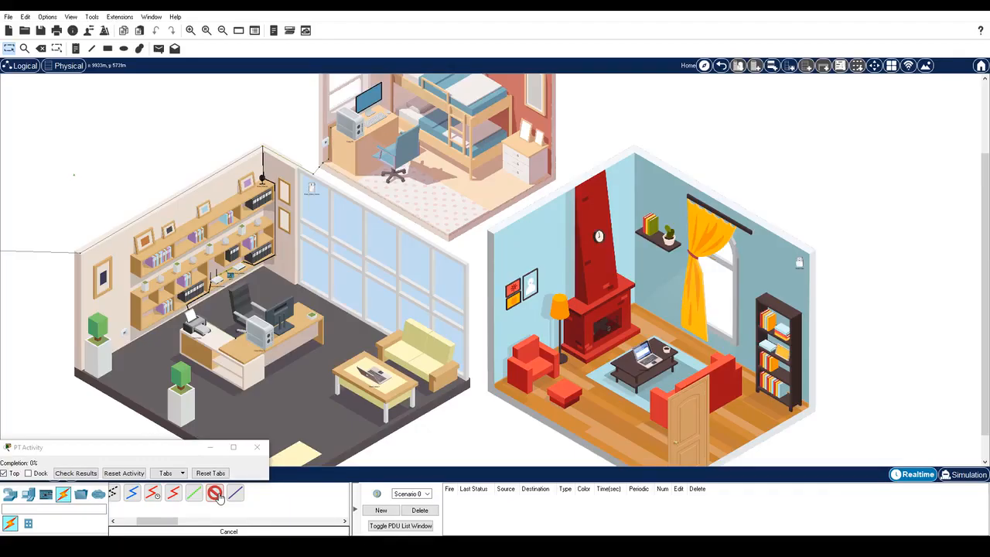
{"action": "left_click", "coordinate": [801, 266]}
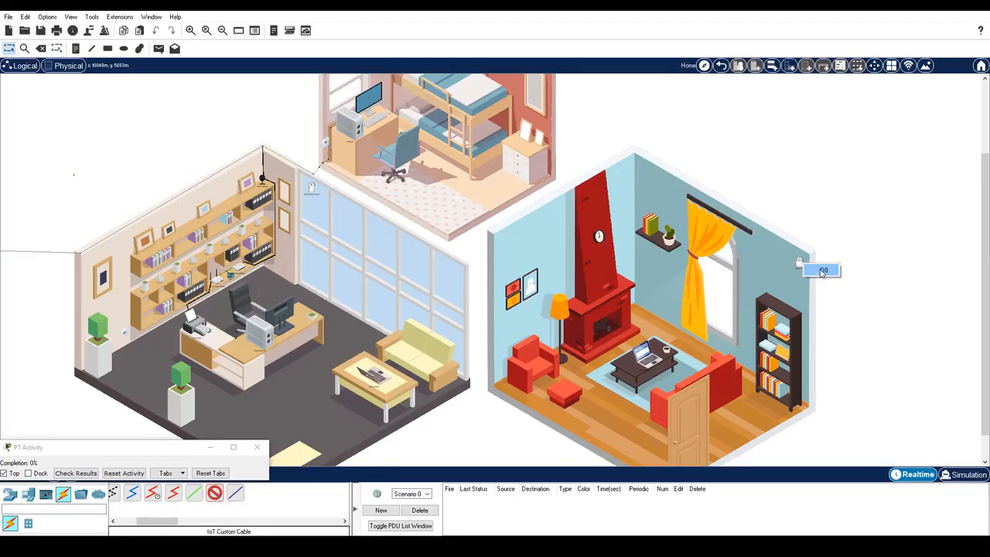
{"action": "left_click", "coordinate": [823, 271]}
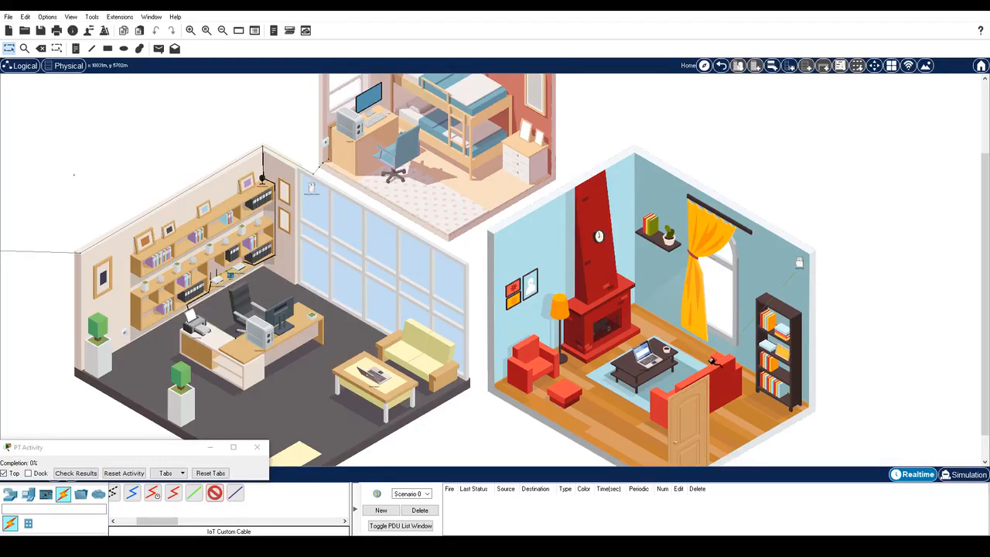
{"action": "left_click", "coordinate": [708, 416]}
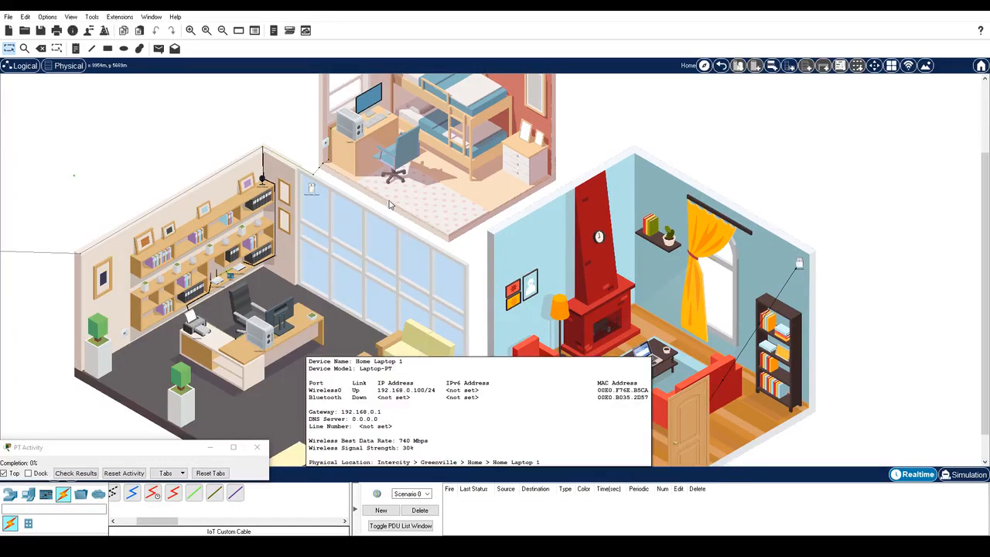
{"action": "scroll", "coordinate": [324, 224], "scroll_direction": "up", "scroll_amount": 2}
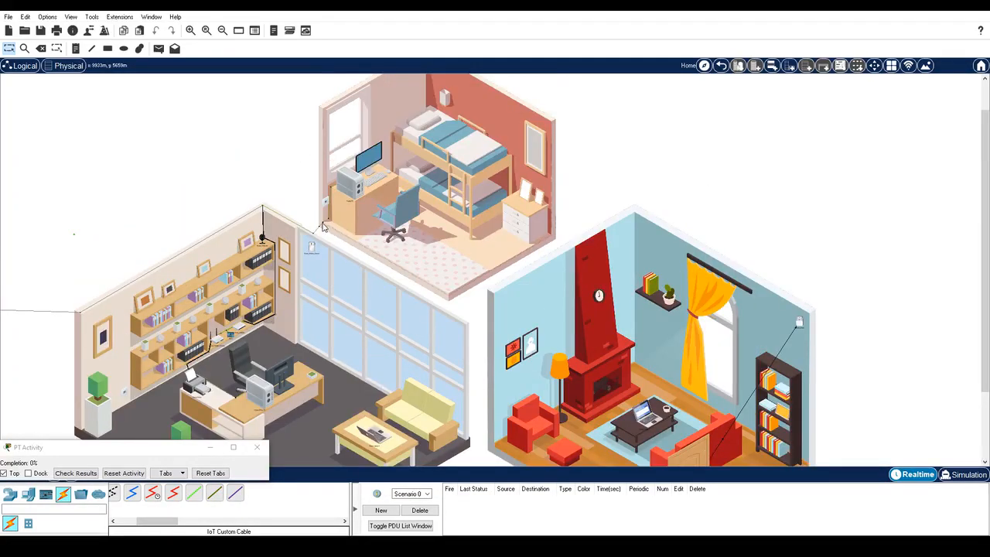
{"action": "scroll", "coordinate": [839, 313], "scroll_direction": "down", "scroll_amount": 2}
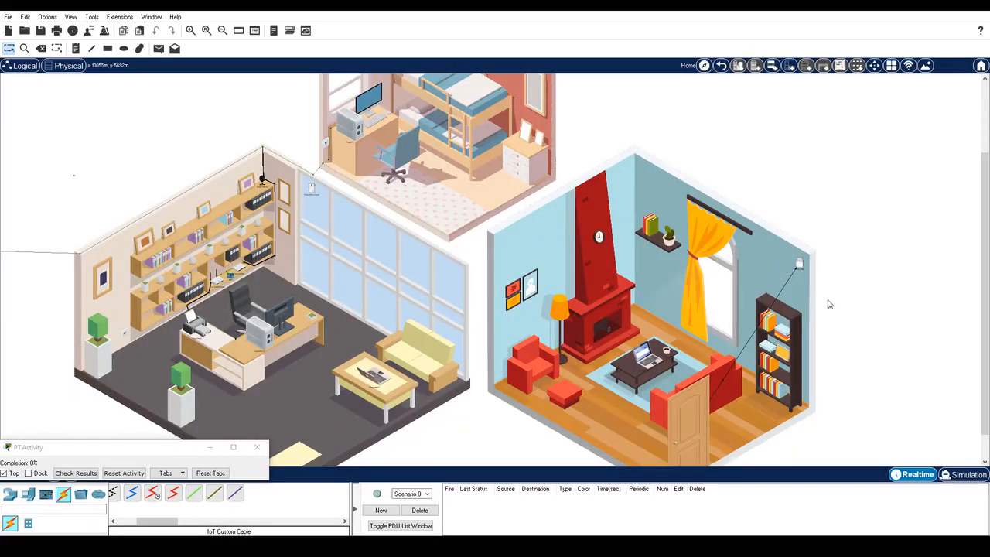
Step: Add two bend points pulling the cable up to the living-room wall corner
{"action": "right_click", "coordinate": [783, 292]}
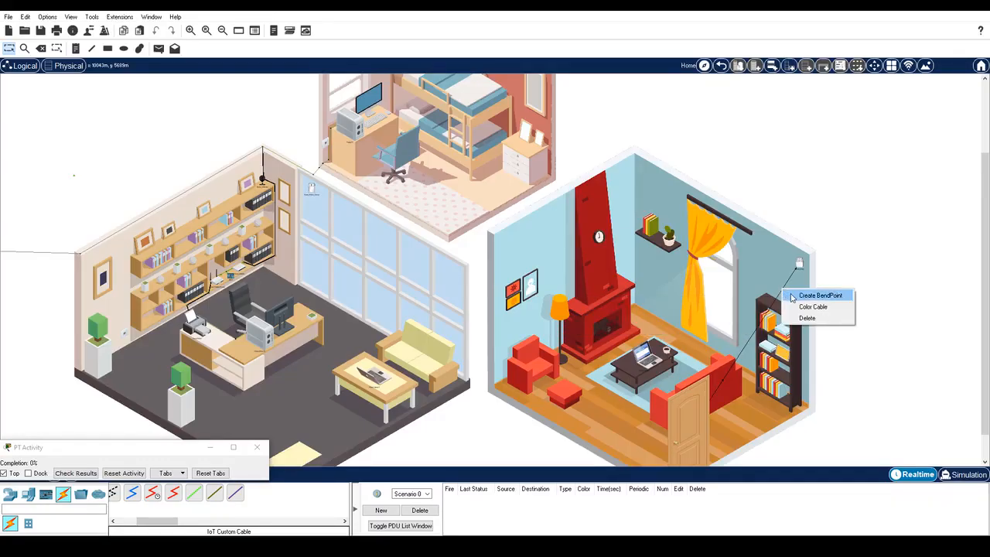
{"action": "left_click", "coordinate": [791, 296]}
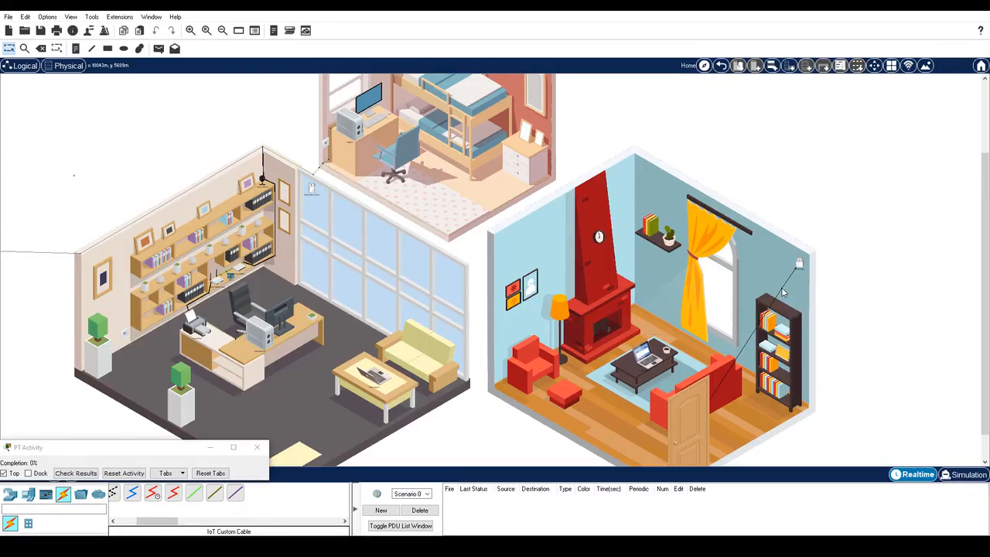
{"action": "left_click_drag", "start_coordinate": [784, 294], "coordinate": [804, 255]}
{"action": "right_click", "coordinate": [785, 280]}
{"action": "left_click", "coordinate": [795, 291]}
{"action": "left_click_drag", "start_coordinate": [784, 281], "coordinate": [808, 254]}
Step: Add two more bend points running the cable down the corner and along the floor edge
{"action": "right_click", "coordinate": [786, 291]}
{"action": "left_click", "coordinate": [797, 294]}
{"action": "left_click_drag", "start_coordinate": [786, 291], "coordinate": [808, 406]}
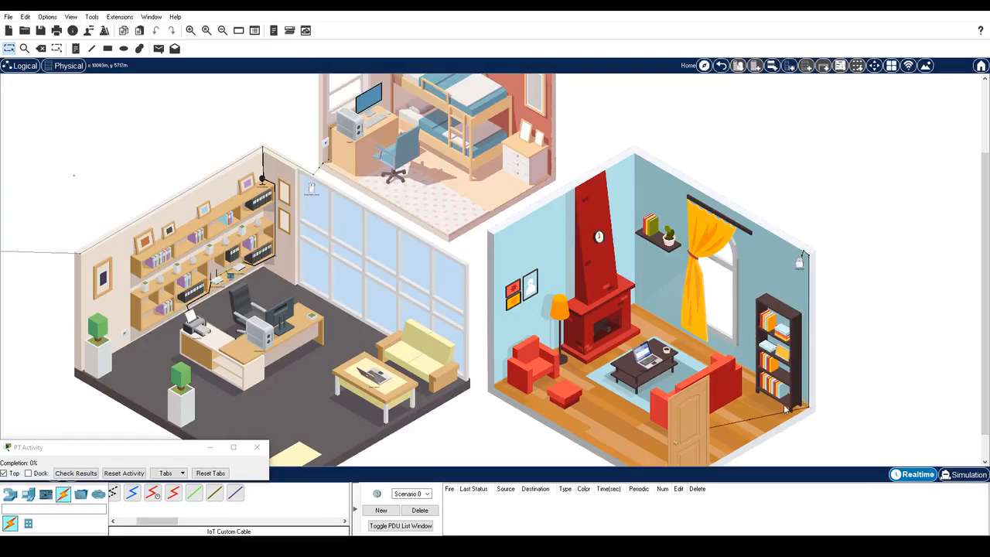
{"action": "right_click", "coordinate": [730, 424]}
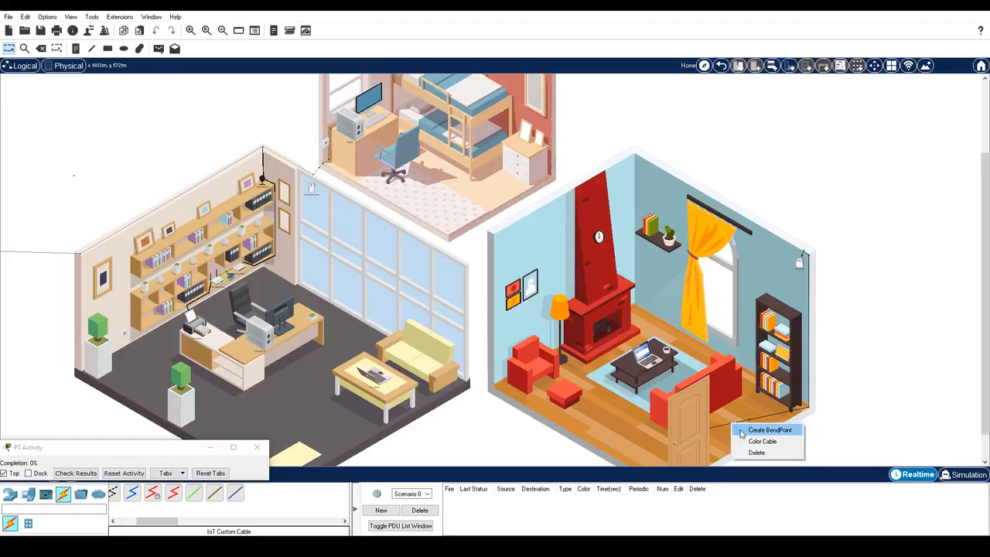
{"action": "left_click", "coordinate": [762, 429]}
{"action": "left_click_drag", "start_coordinate": [730, 423], "coordinate": [711, 465]}
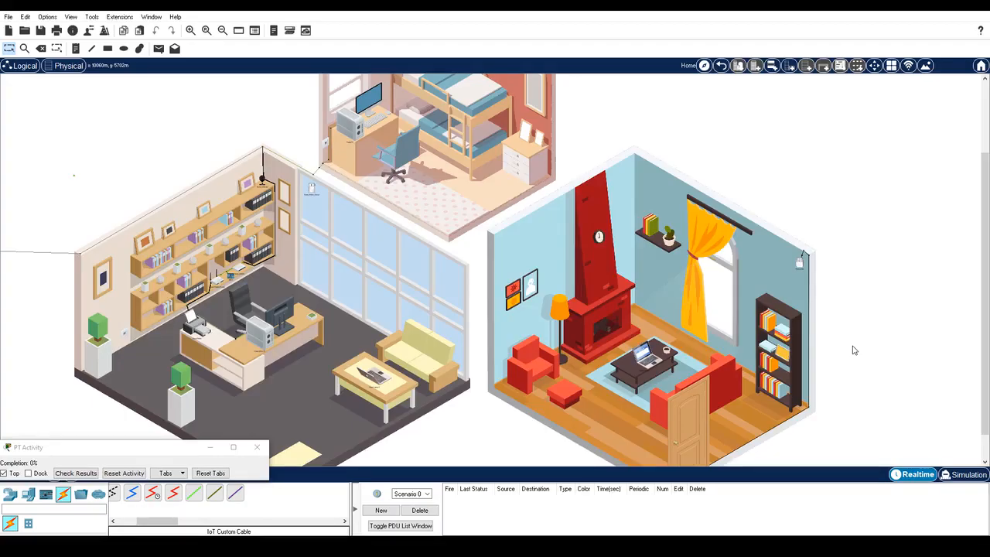
{"action": "left_click_drag", "start_coordinate": [143, 449], "coordinate": [152, 477]}
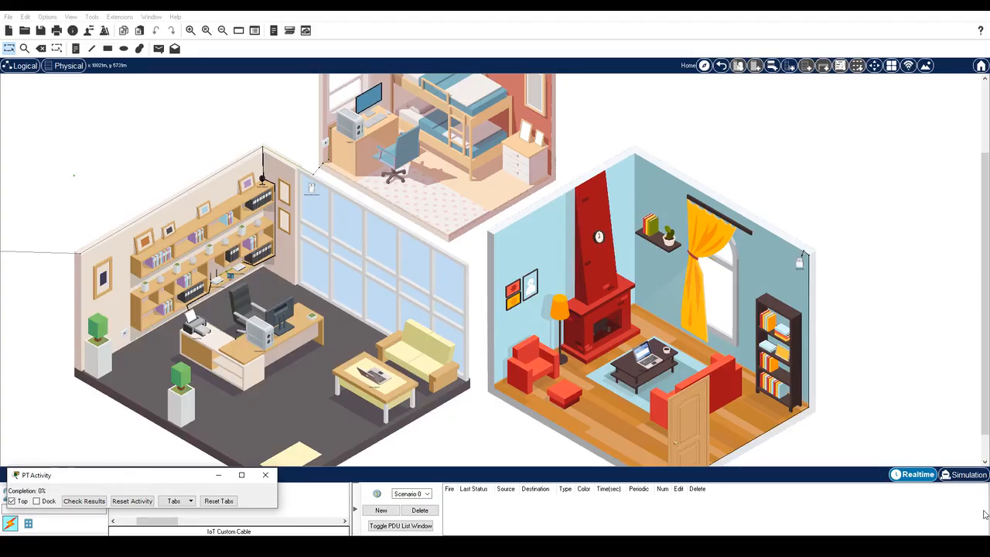
Step: Open and close the living-room door twice to test it
{"action": "left_click", "coordinate": [694, 428]}
{"action": "left_click", "coordinate": [694, 424], "text": "alt"}
{"action": "left_click", "coordinate": [695, 424], "text": "alt"}
{"action": "left_click", "coordinate": [694, 424], "text": "alt"}
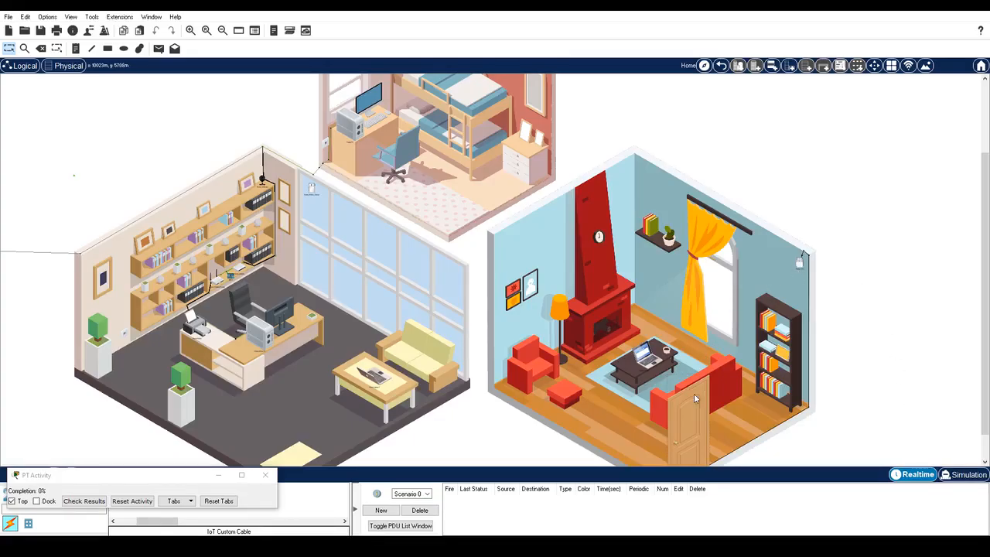
Step: Open the Home_Siren device's settings window
{"action": "mouse_move", "coordinate": [691, 412]}
{"action": "mouse_move", "coordinate": [263, 180]}
{"action": "left_click", "coordinate": [800, 264]}
Step: Set Home_Siren's Wireless0 to SSID HomeNet with WPA2-PSK security and the network pass phrase
{"action": "left_click", "coordinate": [423, 114]}
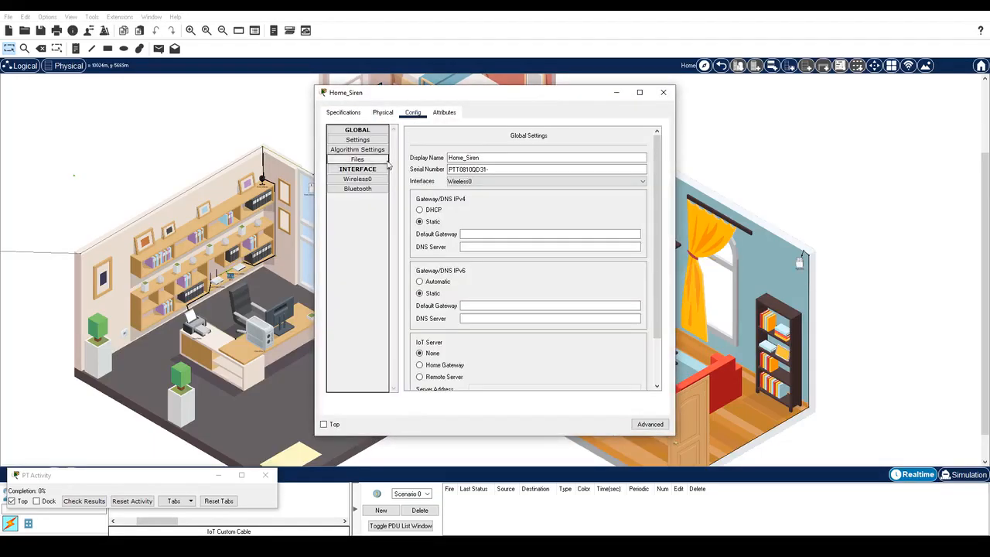
{"action": "left_click", "coordinate": [357, 179]}
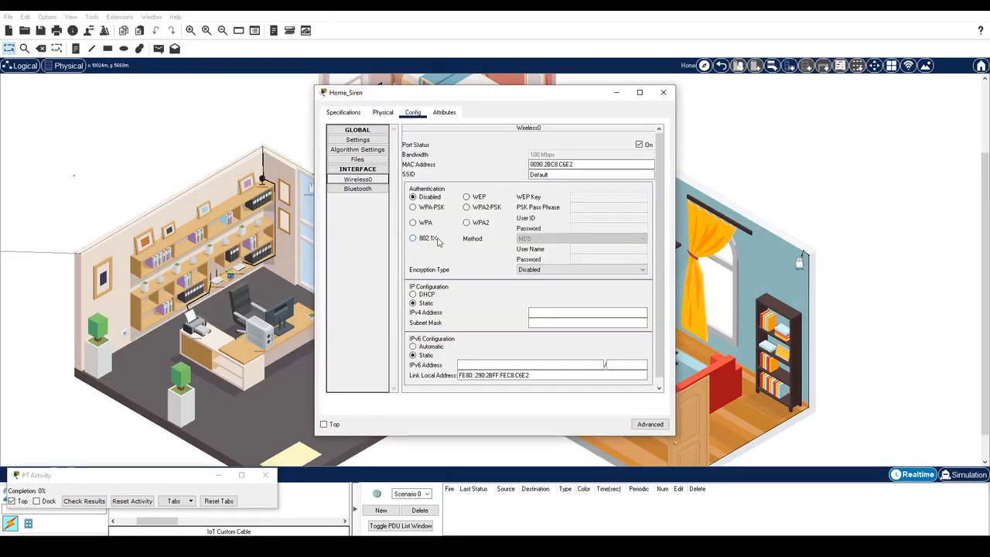
{"action": "left_click", "coordinate": [487, 167]}
{"action": "type", "text": "HomeNet"}
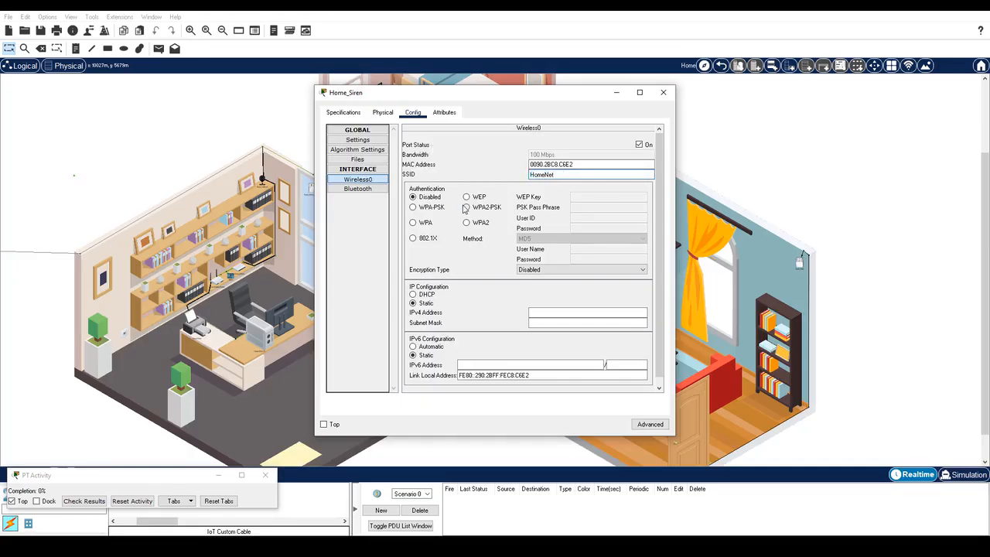
{"action": "left_click", "coordinate": [467, 207]}
{"action": "left_click", "coordinate": [593, 209]}
{"action": "type", "text": "ciscorocks"}
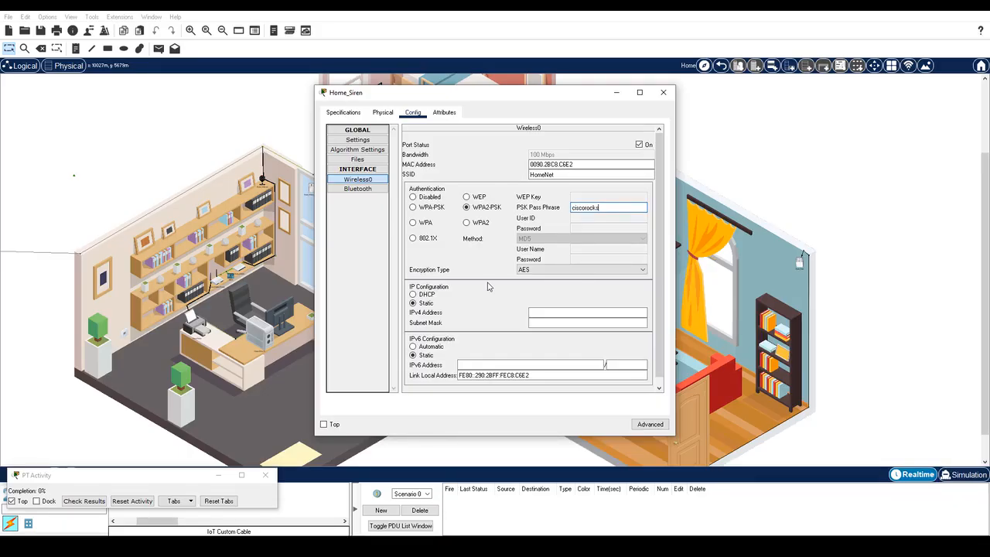
Step: Switch Home_Siren's IP configuration to DHCP to get 192.168.0.104, then select its MAC address
{"action": "left_click", "coordinate": [413, 295]}
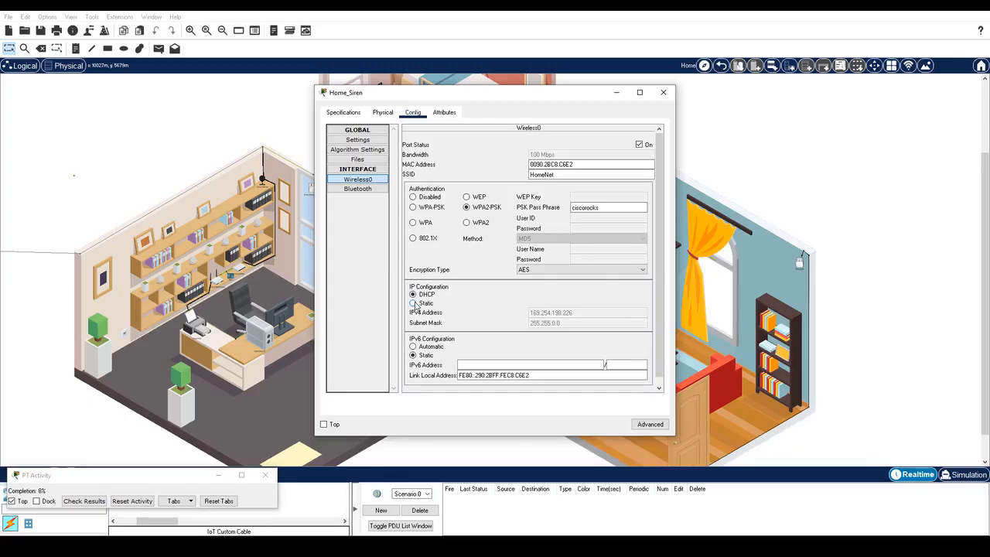
{"action": "left_click", "coordinate": [413, 303]}
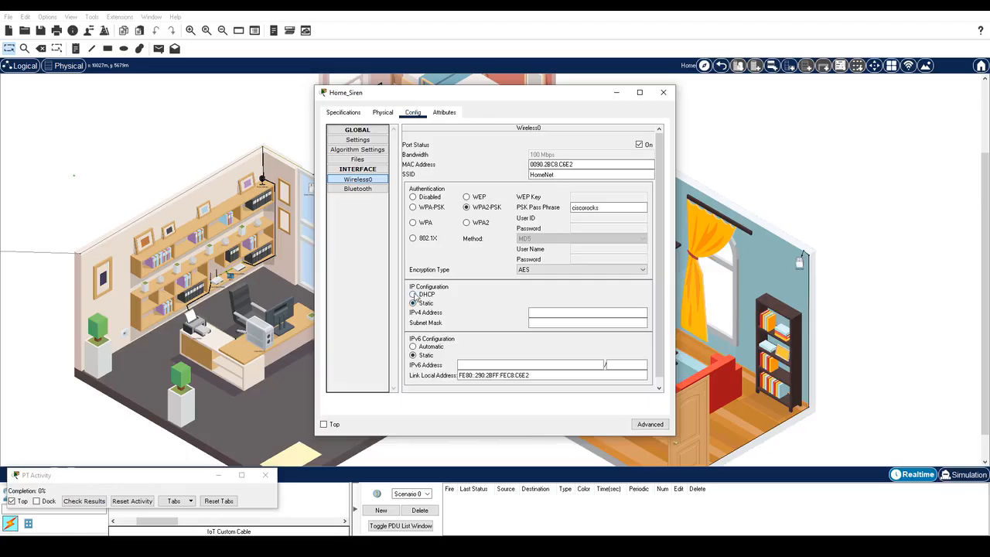
{"action": "left_click", "coordinate": [414, 295]}
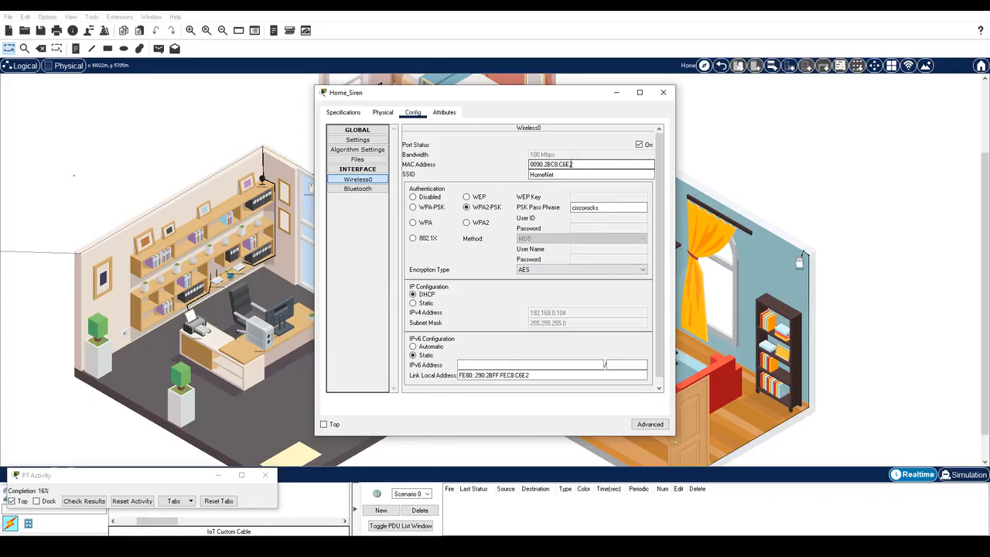
{"action": "left_click_drag", "start_coordinate": [580, 166], "coordinate": [527, 156]}
{"action": "key", "text": "ctrl+c"}
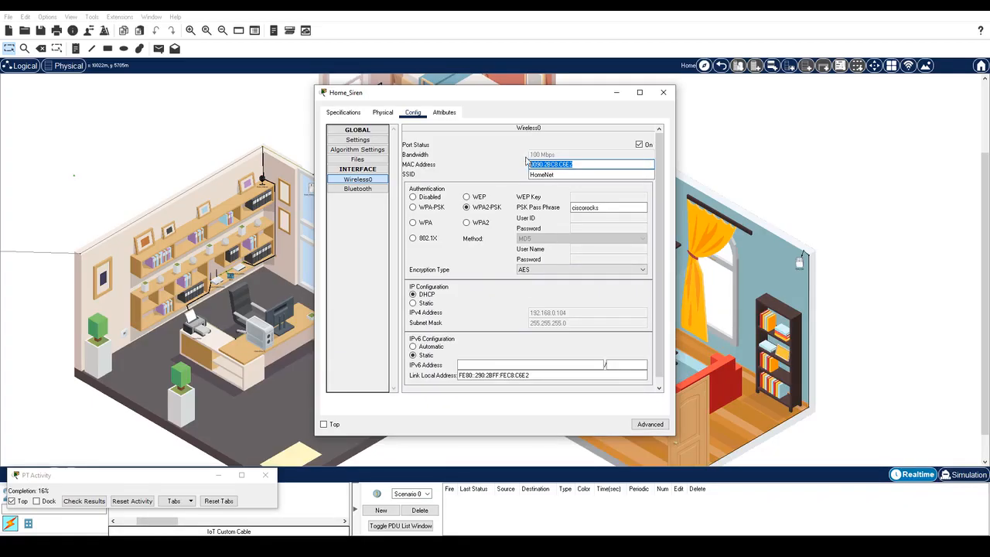
Step: Paste Home_Siren's MAC onto line 2 of the notes and start colon-separating its bytes
{"action": "key", "text": "alt+Tab"}
{"action": "key", "text": "ctrl+v"}
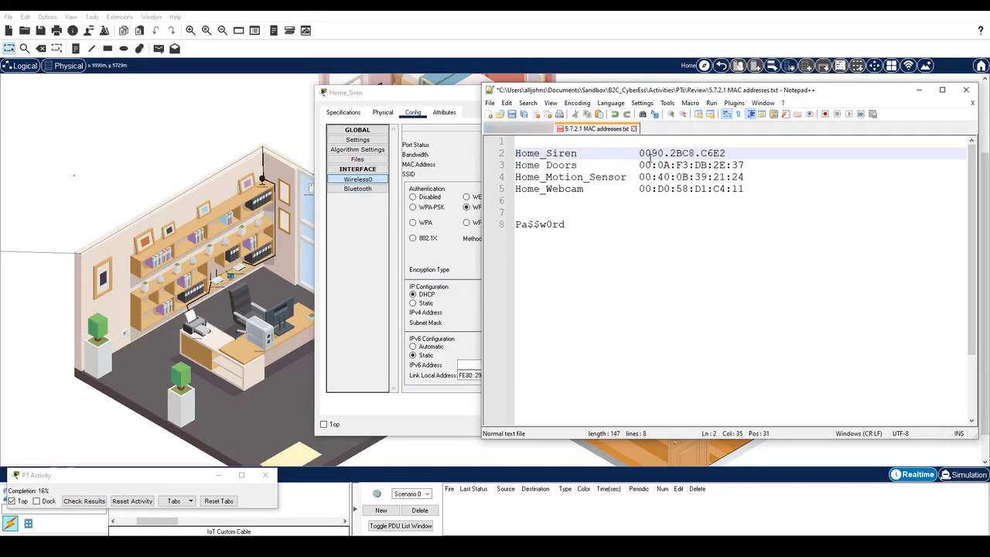
{"action": "left_click", "coordinate": [652, 155]}
{"action": "type", "text": ":"}
{"action": "key", "text": "Right"}
{"action": "key", "text": "Right"}
{"action": "key", "text": "Right"}
{"action": "key", "text": "BackSpace"}
{"action": "type", "text": ":"}
Step: Finish formatting the MAC as 00:90:2B:C8:C6:E2 and minimise Notepad++
{"action": "key", "text": "Right"}
{"action": "key", "text": "Right"}
{"action": "type", "text": ":"}
{"action": "key", "text": "Right"}
{"action": "key", "text": "Right"}
{"action": "key", "text": "Delete"}
{"action": "type", "text": ":"}
{"action": "key", "text": "Right"}
{"action": "key", "text": "Right"}
{"action": "type", "text": ":"}
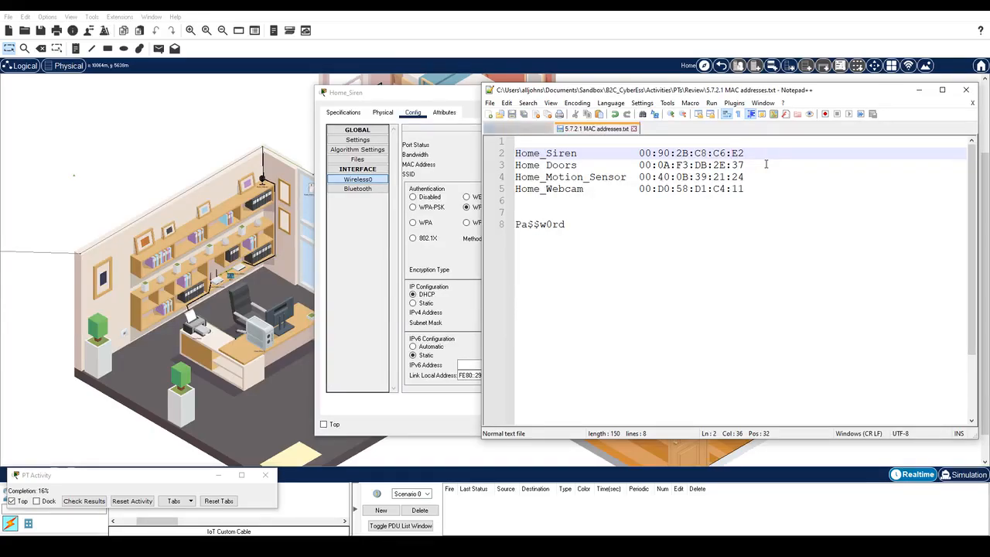
{"action": "left_click", "coordinate": [918, 90]}
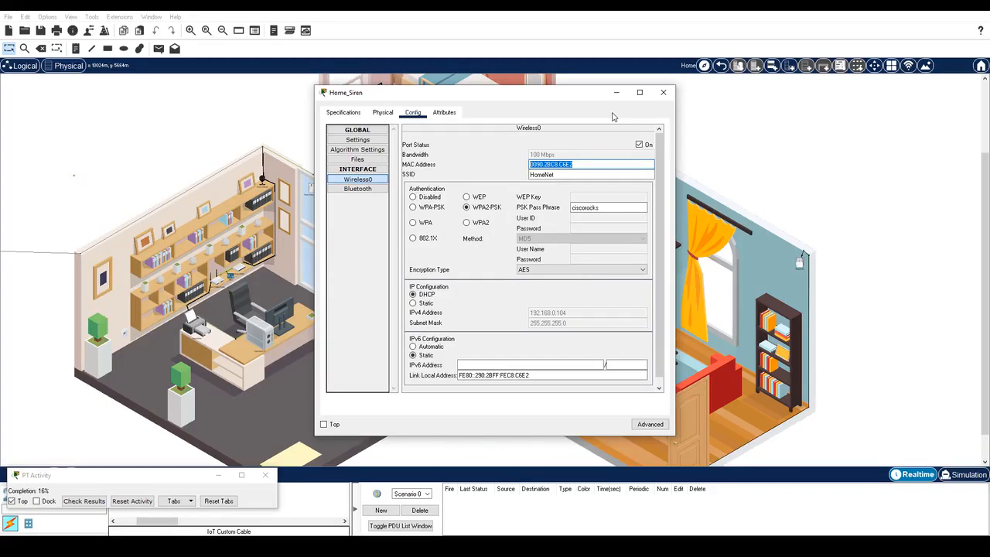
Step: Join Home Doors to HomeNet with WPA2-PSK, the pass phrase, and DHCP addressing
{"action": "left_click", "coordinate": [663, 92]}
{"action": "left_click", "coordinate": [312, 188]}
{"action": "left_click", "coordinate": [413, 112]}
{"action": "left_click", "coordinate": [358, 179]}
{"action": "left_click_drag", "start_coordinate": [553, 175], "coordinate": [505, 164]}
{"action": "type", "text": "HomeNet"}
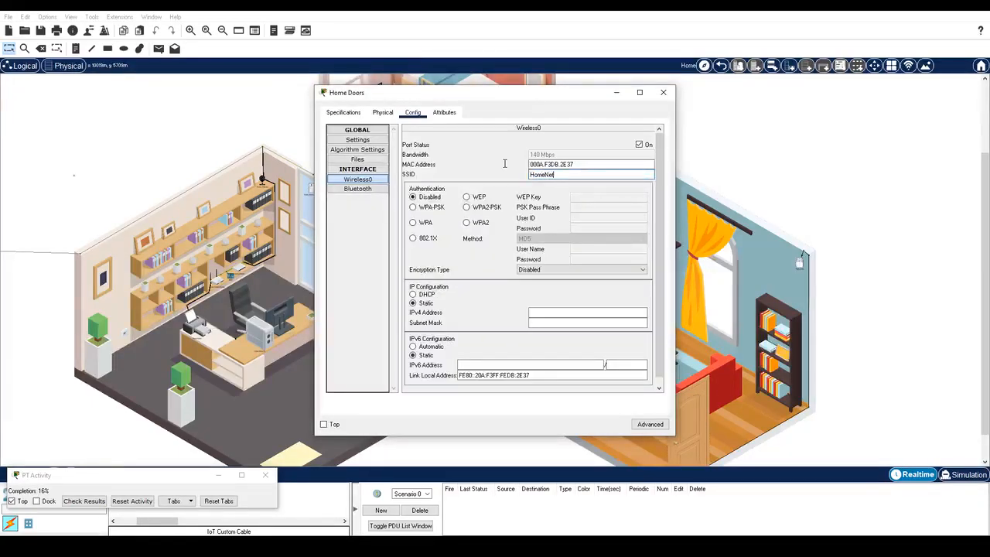
{"action": "left_click", "coordinate": [466, 208]}
{"action": "left_click", "coordinate": [597, 208]}
{"action": "type", "text": "ciscorocks"}
{"action": "left_click", "coordinate": [418, 297]}
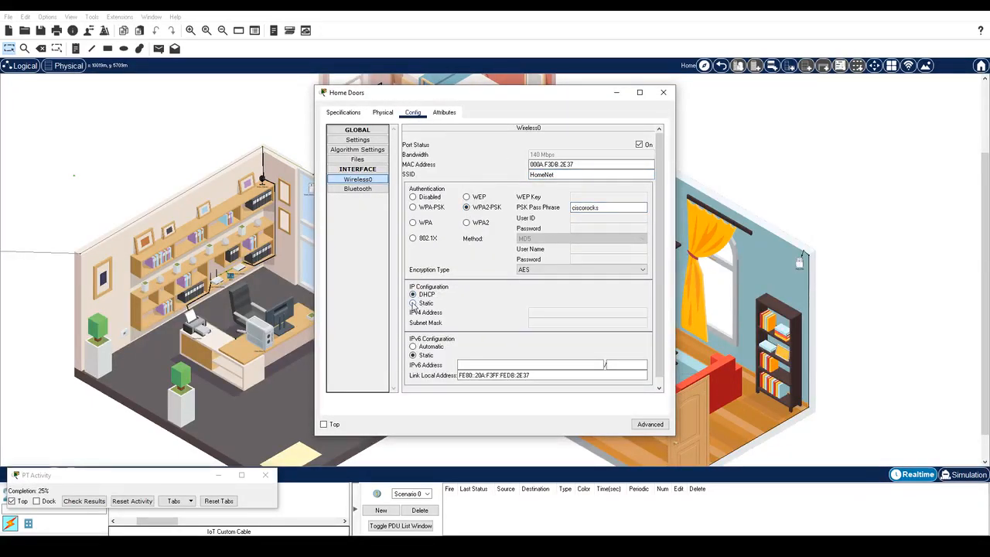
Step: Join Home_Motion_Sensor to HomeNet with WPA2-PSK, the pass phrase, and DHCP addressing
{"action": "left_click", "coordinate": [663, 92]}
{"action": "left_click", "coordinate": [312, 188]}
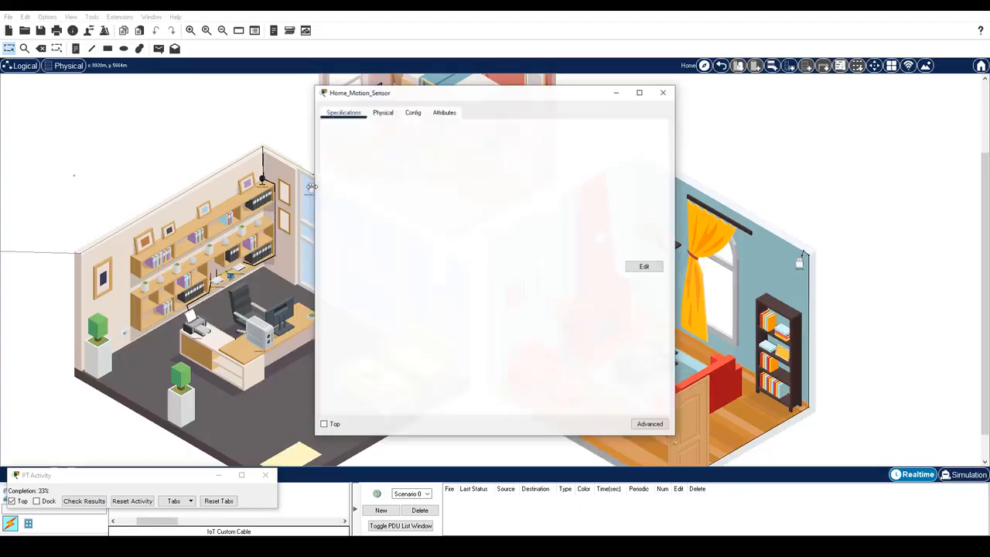
{"action": "left_click", "coordinate": [413, 112]}
{"action": "left_click", "coordinate": [358, 178]}
{"action": "left_click_drag", "start_coordinate": [555, 174], "coordinate": [481, 159]}
{"action": "type", "text": "HomeNet"}
{"action": "left_click", "coordinate": [466, 207]}
{"action": "left_click", "coordinate": [597, 207]}
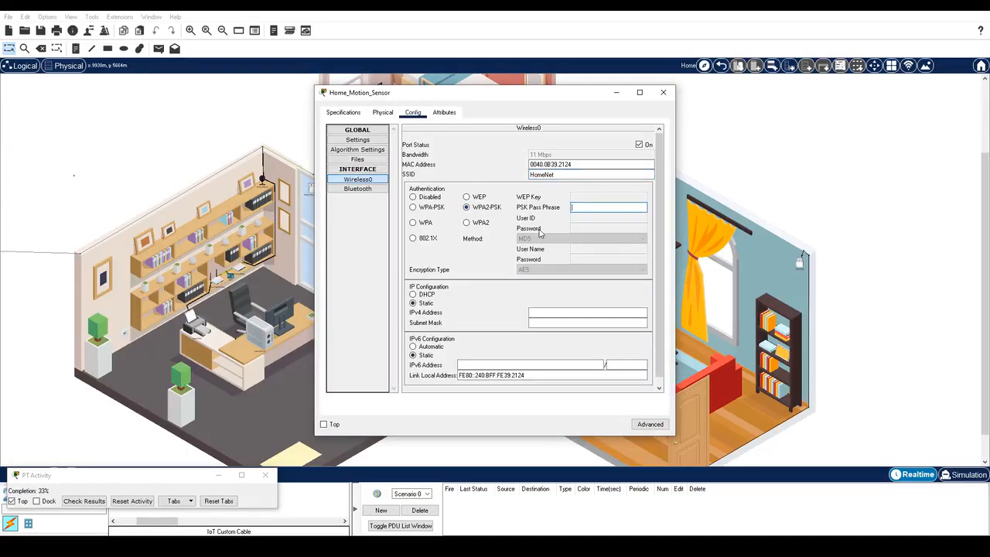
{"action": "type", "text": "ciscorocks"}
{"action": "left_click", "coordinate": [415, 295]}
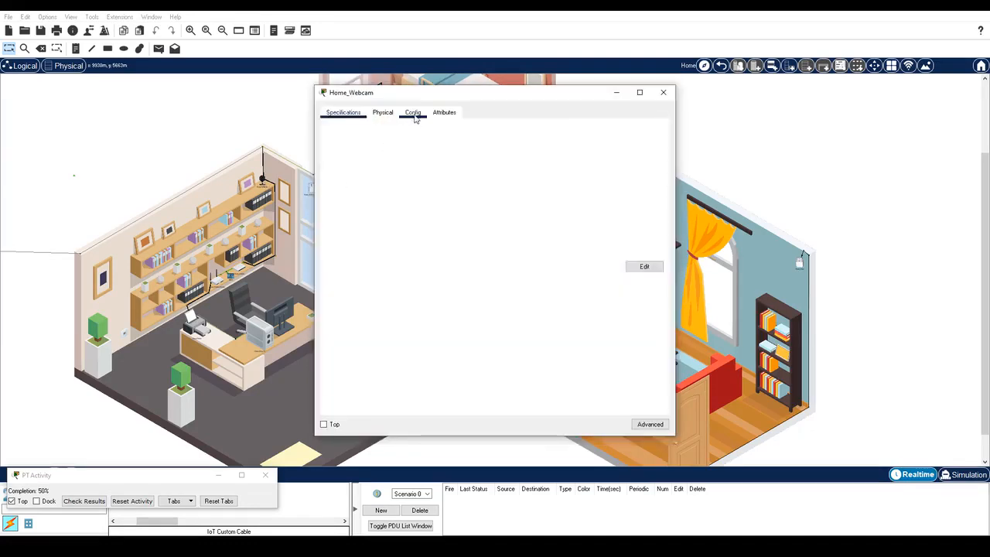
Step: Join Home_Webcam to HomeNet with WPA2-PSK, the pass phrase, and DHCP addressing
{"action": "left_click", "coordinate": [588, 177]}
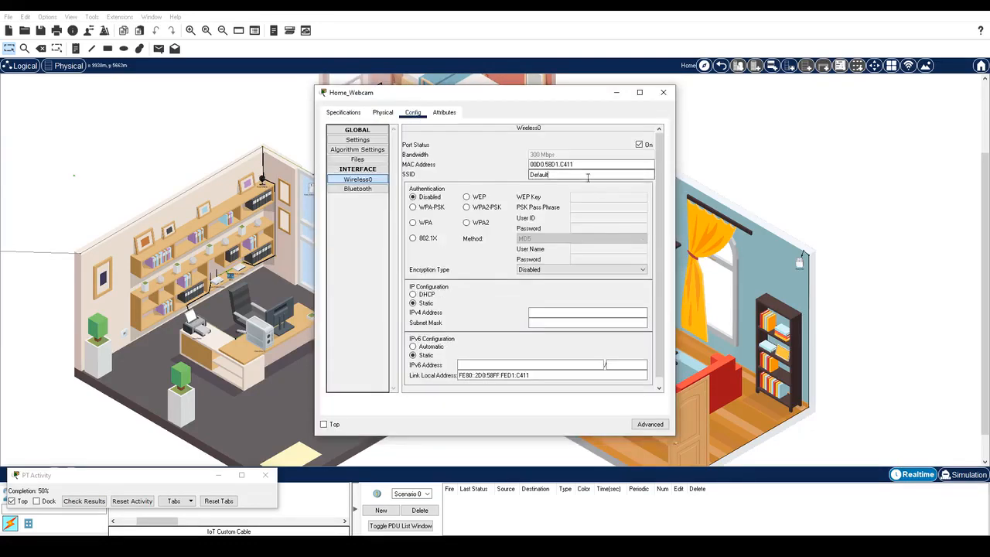
{"action": "left_click_drag", "start_coordinate": [587, 177], "coordinate": [483, 156]}
{"action": "type", "text": "HomeNet"}
{"action": "left_click", "coordinate": [467, 207]}
{"action": "type", "text": "ciscorocks"}
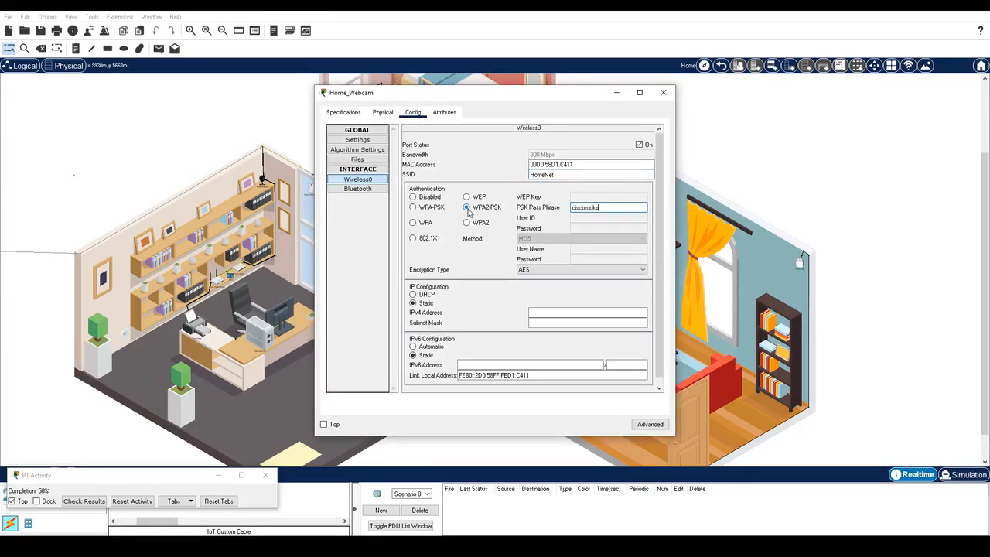
{"action": "left_click", "coordinate": [414, 294]}
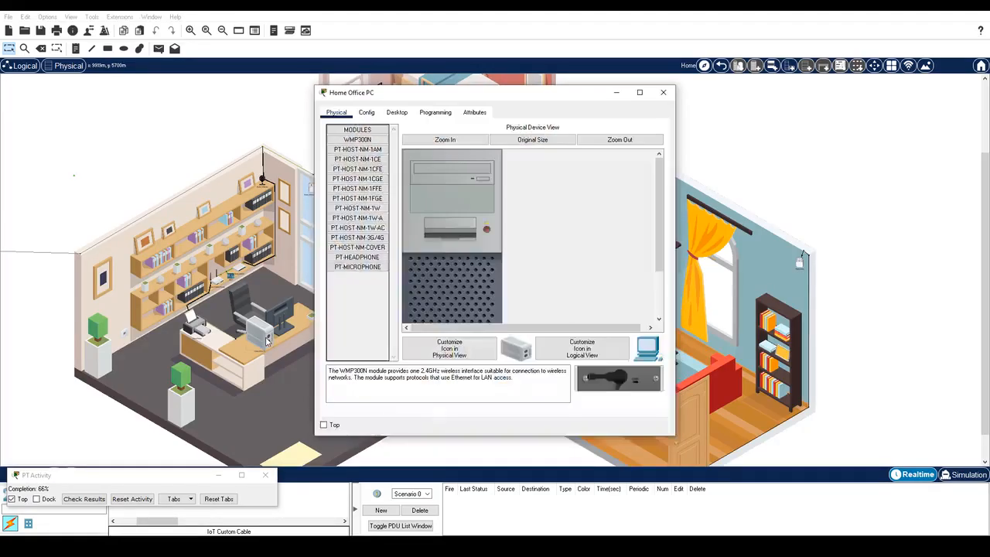
{"action": "left_click", "coordinate": [397, 113]}
{"action": "left_click", "coordinate": [620, 154]}
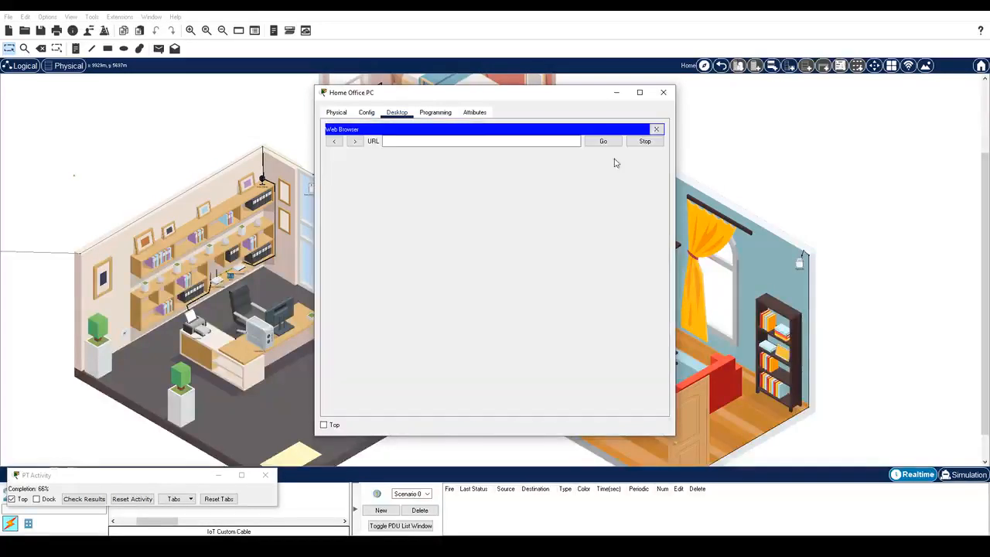
{"action": "left_click", "coordinate": [468, 140]}
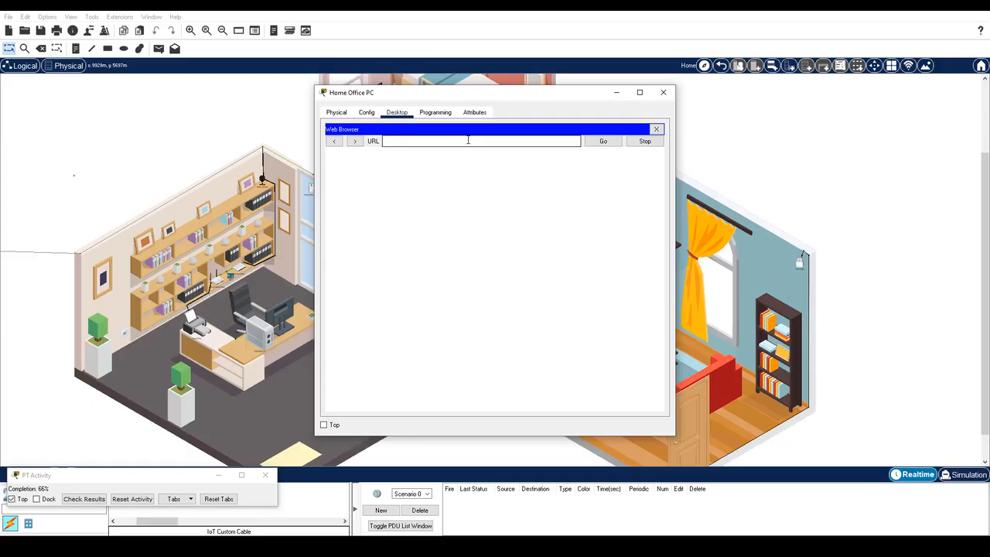
{"action": "type", "text": "http://192.168.0.1"}
{"action": "key", "text": "Return"}
Step: Log in to the router's setup page with the router's username and password
{"action": "type", "text": "admin"}
{"action": "key", "text": "Tab"}
{"action": "type", "text": "admin"}
{"action": "key", "text": "Return"}
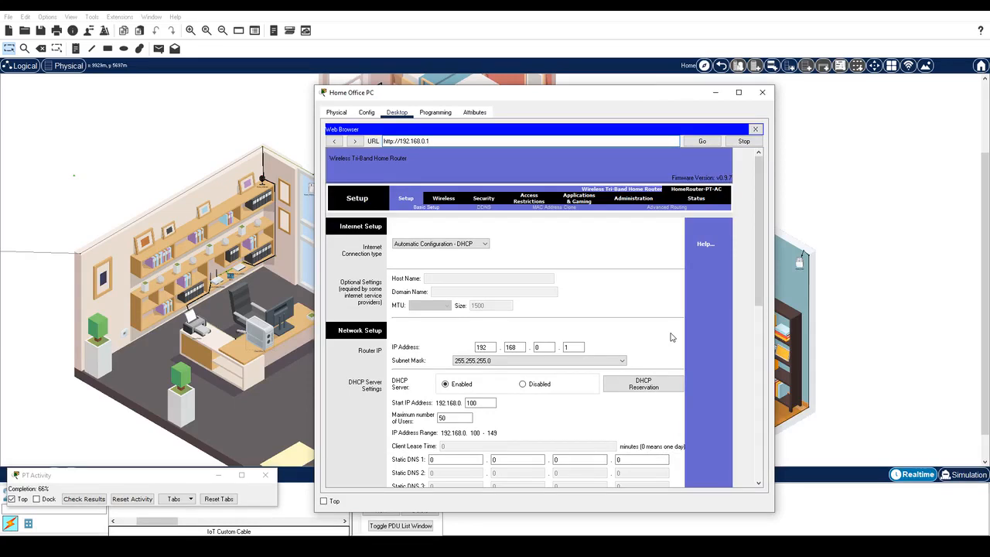
Step: Go to the router's Wireless > Wireless MAC Filter page
{"action": "left_click", "coordinate": [444, 199]}
{"action": "left_click", "coordinate": [589, 208]}
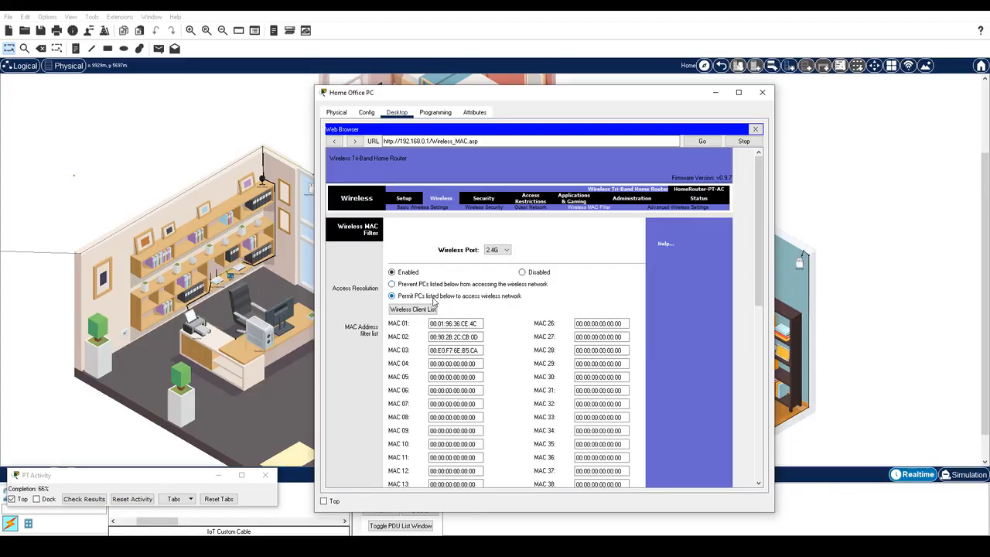
Step: Copy the siren's and doors' MAC addresses from the notes into MAC 04 and MAC 05
{"action": "key", "text": "alt+Tab"}
{"action": "left_click_drag", "start_coordinate": [448, 100], "coordinate": [172, 45]}
{"action": "left_click_drag", "start_coordinate": [639, 153], "coordinate": [744, 153]}
{"action": "key", "text": "ctrl+c"}
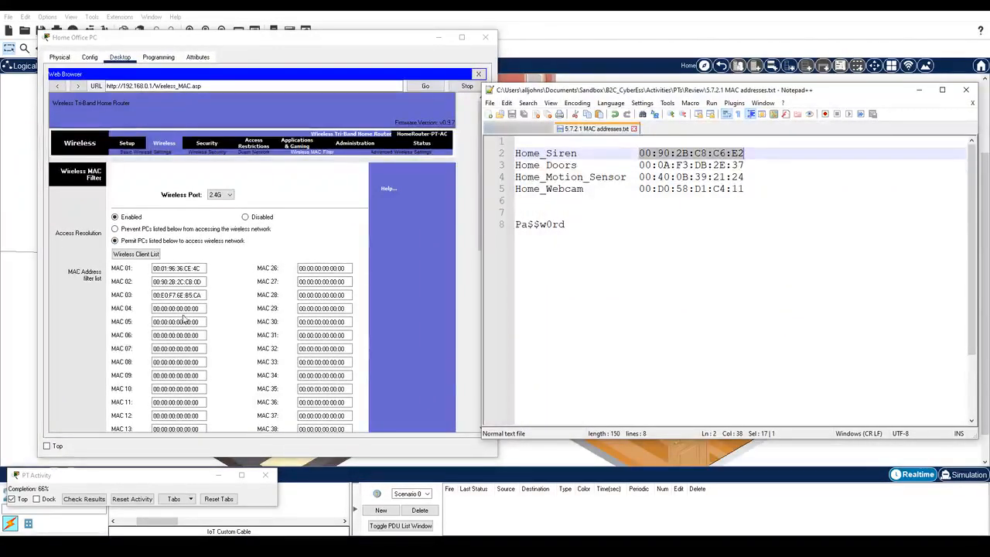
{"action": "left_click_drag", "start_coordinate": [204, 308], "coordinate": [141, 307]}
{"action": "key", "text": "ctrl+v"}
{"action": "left_click_drag", "start_coordinate": [745, 165], "coordinate": [639, 165]}
{"action": "key", "text": "ctrl+c"}
{"action": "left_click_drag", "start_coordinate": [204, 322], "coordinate": [147, 320]}
{"action": "key", "text": "ctrl+v"}
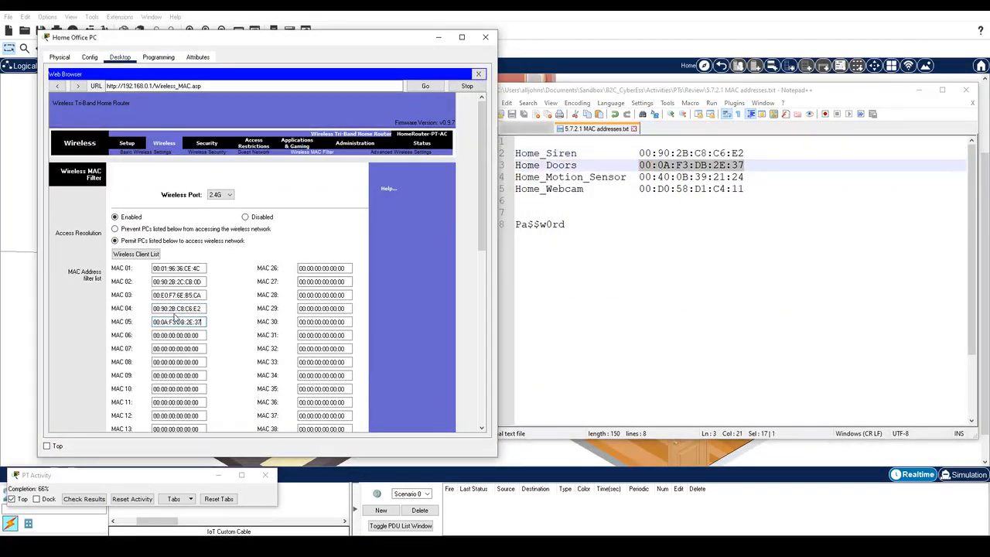
Step: Put the motion sensor's and webcam's MACs into MAC 06 and MAC 07, then save
{"action": "left_click_drag", "start_coordinate": [745, 177], "coordinate": [639, 176]}
{"action": "key", "text": "ctrl+c"}
{"action": "left_click_drag", "start_coordinate": [204, 335], "coordinate": [147, 335]}
{"action": "key", "text": "ctrl+v"}
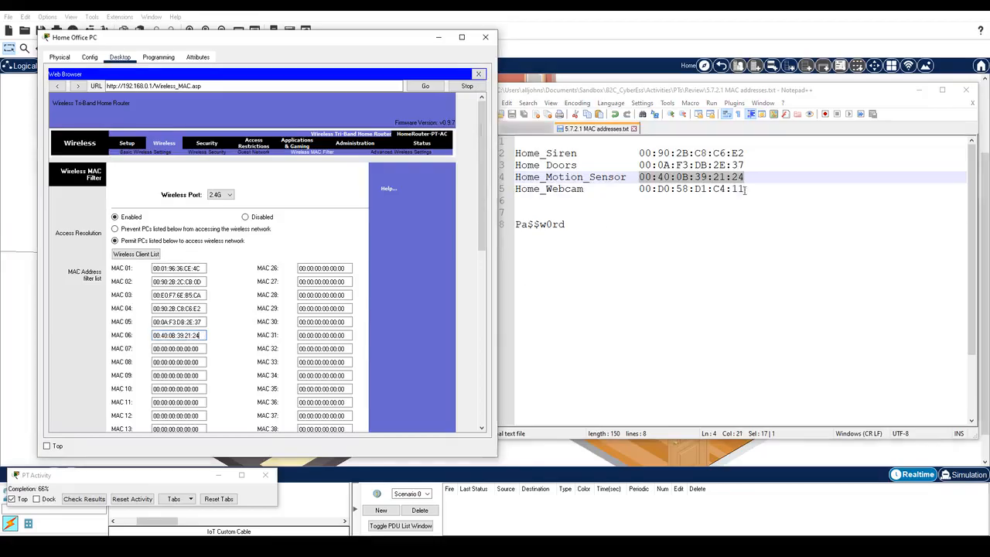
{"action": "left_click_drag", "start_coordinate": [744, 189], "coordinate": [639, 188]}
{"action": "key", "text": "ctrl+c"}
{"action": "left_click_drag", "start_coordinate": [205, 348], "coordinate": [147, 348]}
{"action": "key", "text": "ctrl+v"}
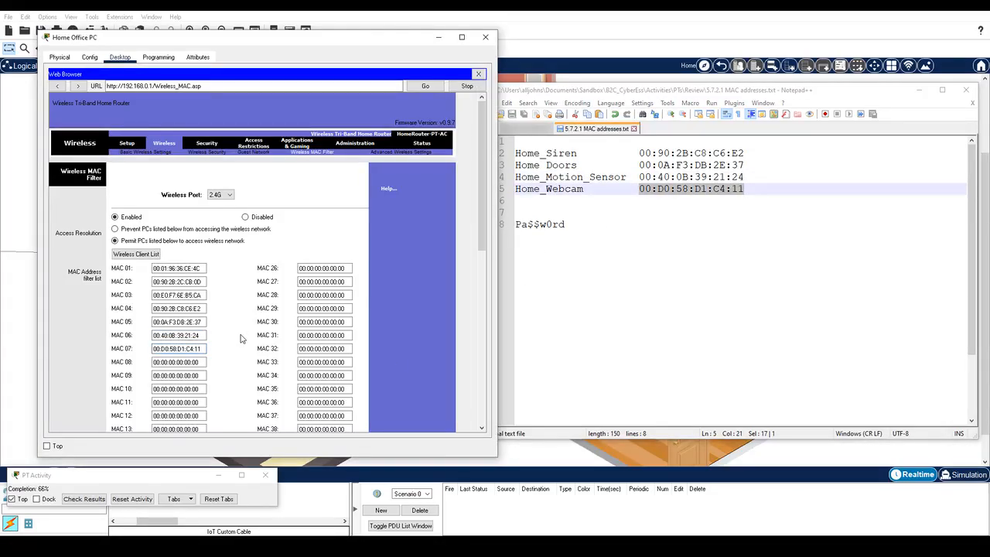
{"action": "scroll", "coordinate": [240, 338], "scroll_direction": "down", "scroll_amount": 10}
{"action": "left_click", "coordinate": [258, 418]}
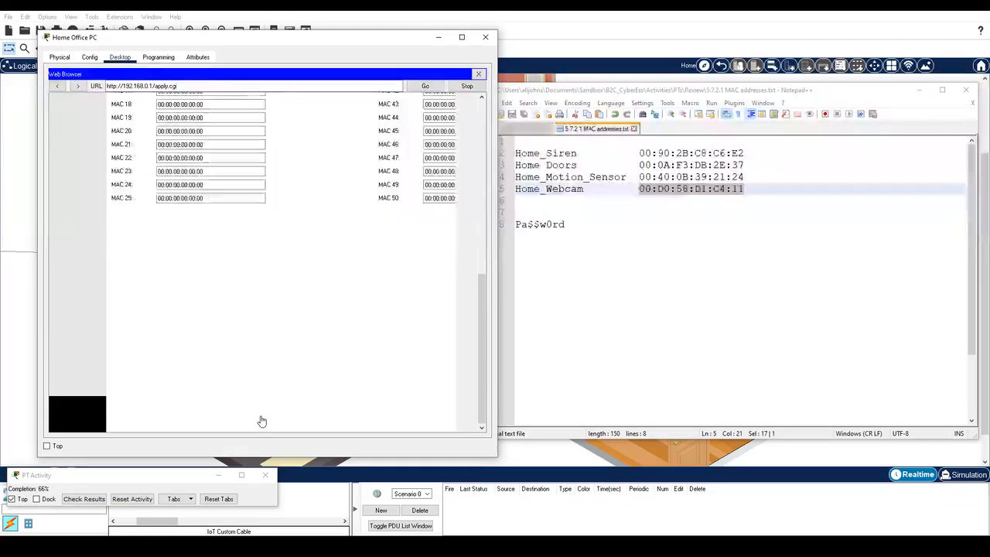
Step: Renew the Home Office PC's DHCP lease to obtain 192.168.0.102, then close the PC window
{"action": "left_click", "coordinate": [480, 75]}
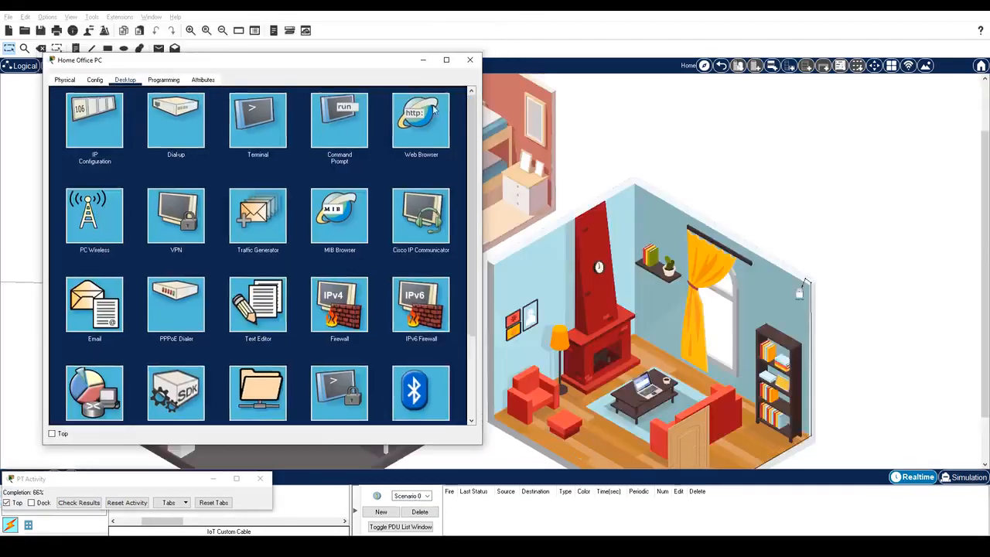
{"action": "left_click", "coordinate": [116, 131]}
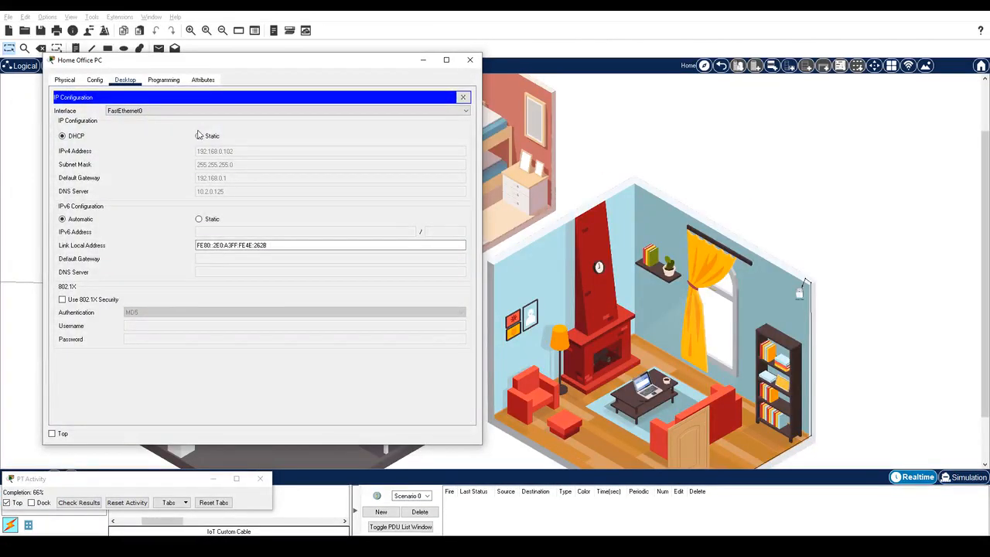
{"action": "left_click", "coordinate": [199, 136]}
{"action": "left_click", "coordinate": [70, 137]}
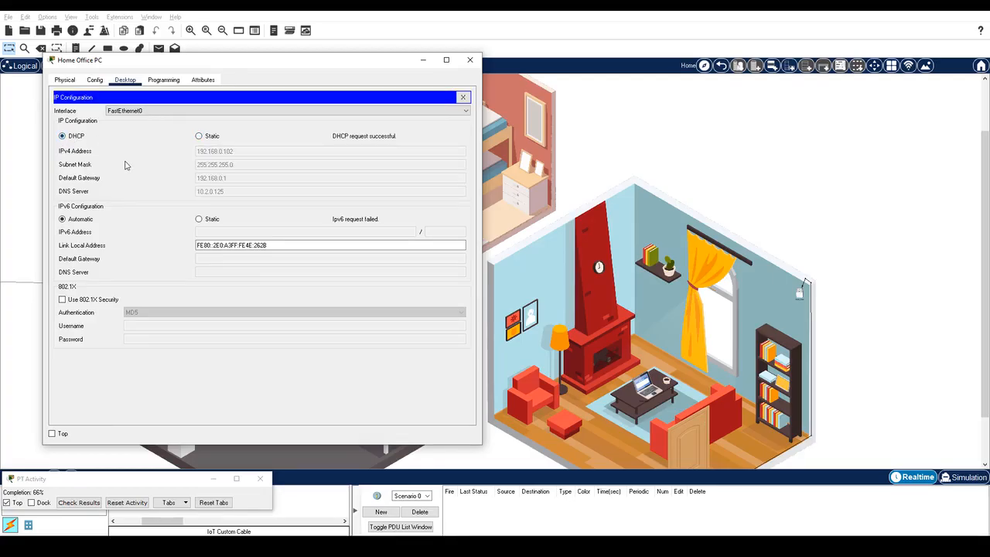
{"action": "left_click", "coordinate": [469, 60]}
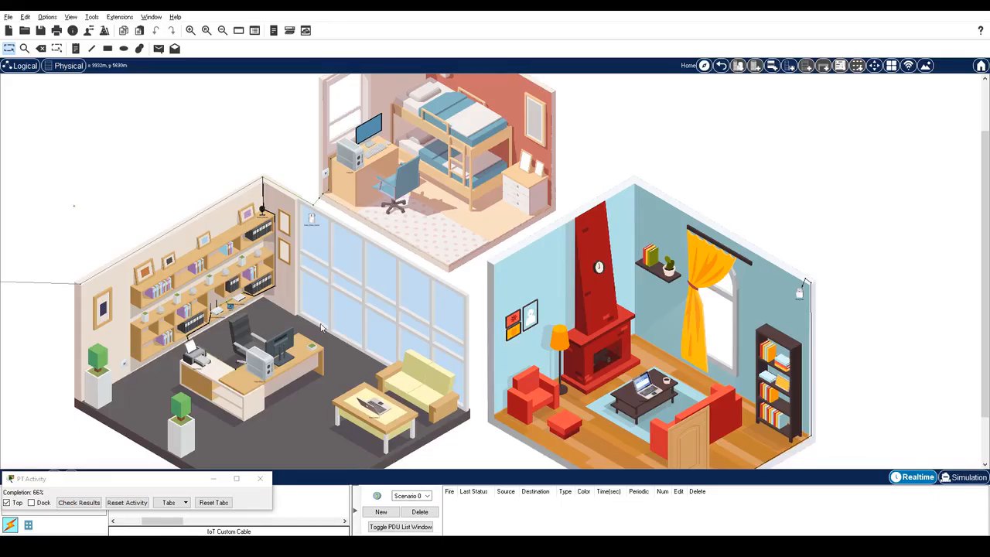
{"action": "left_click", "coordinate": [265, 365]}
{"action": "left_click", "coordinate": [465, 98]}
{"action": "left_click", "coordinate": [416, 132]}
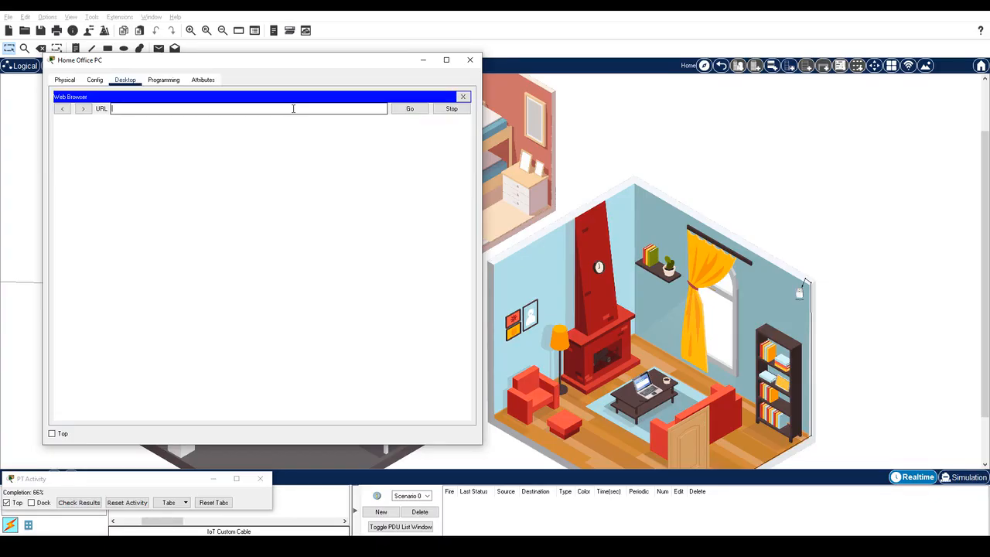
{"action": "type", "text": "http://10.3.0.125"}
{"action": "key", "text": "Return"}
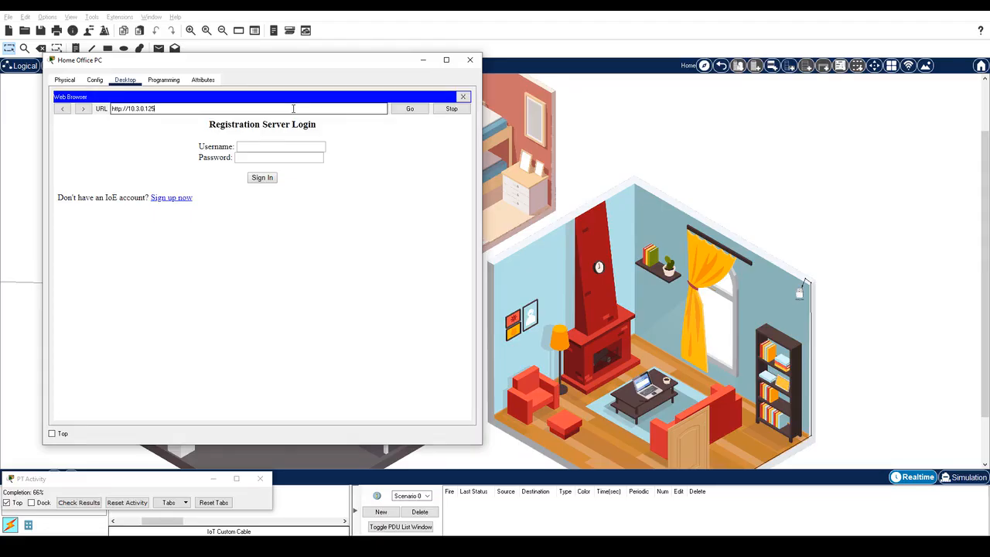
Step: Sign up a HomeUser account using the password copied from the notes, then return to the house view
{"action": "key", "text": "alt+Tab"}
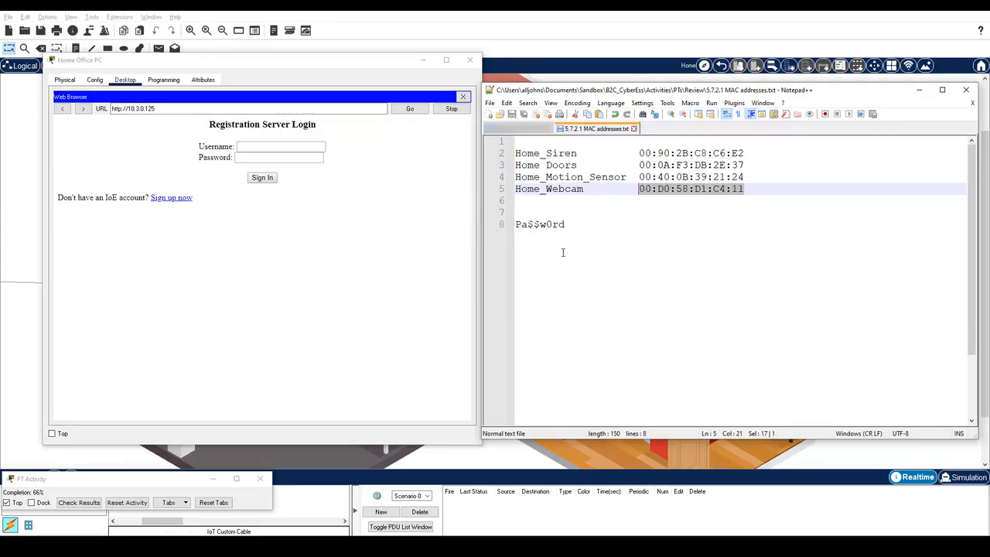
{"action": "left_click_drag", "start_coordinate": [566, 225], "coordinate": [515, 225]}
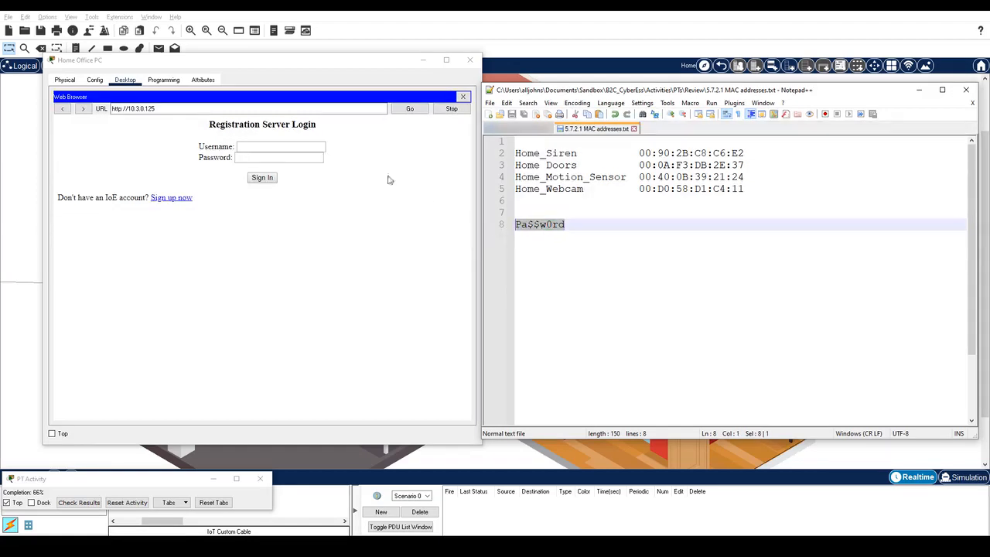
{"action": "left_click", "coordinate": [171, 198]}
{"action": "type", "text": "HomeUser"}
{"action": "key", "text": "Tab"}
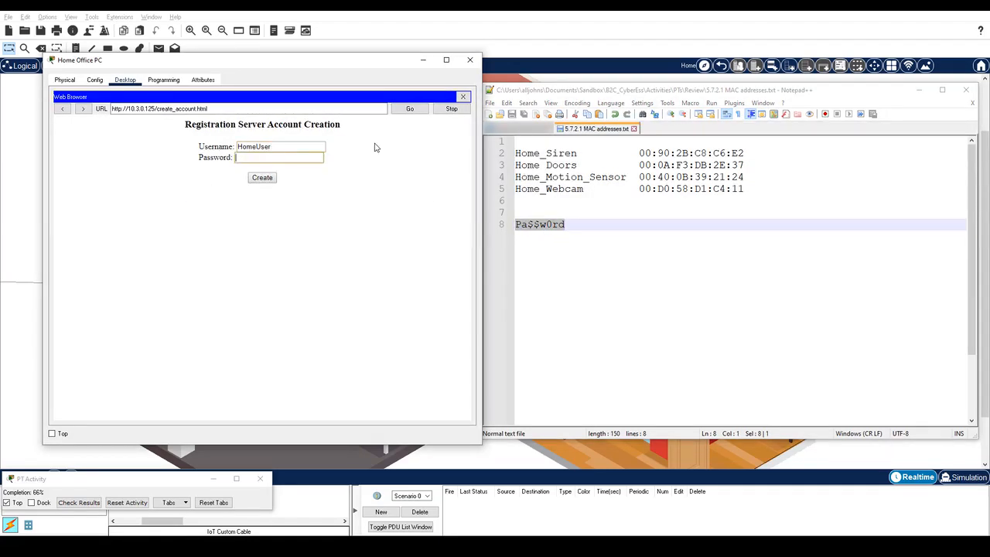
{"action": "key", "text": "ctrl+v"}
{"action": "left_click", "coordinate": [270, 180]}
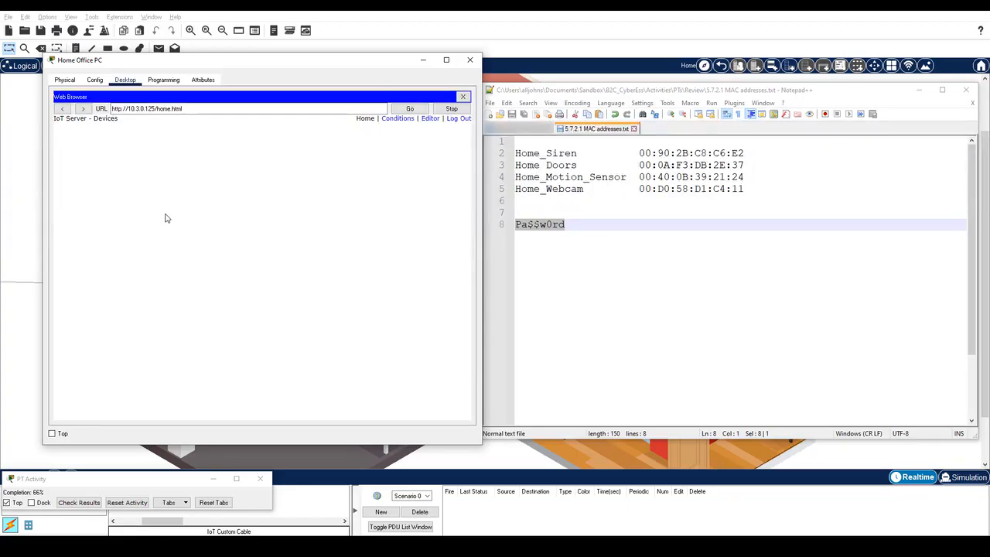
{"action": "left_click", "coordinate": [604, 31]}
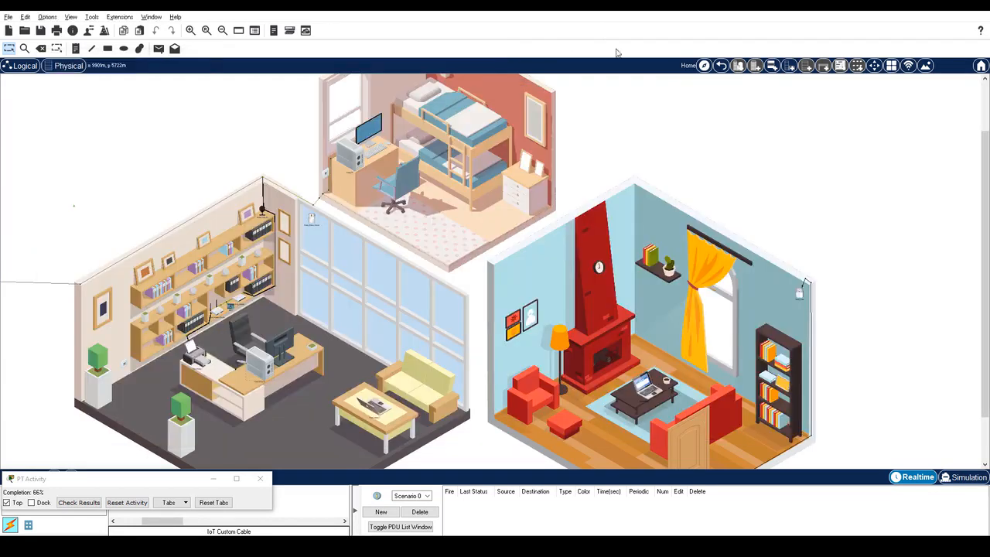
Step: Connect Home_Siren to Remote Server 10.3.0.125 using the HomeUser account and its password
{"action": "left_click", "coordinate": [801, 295]}
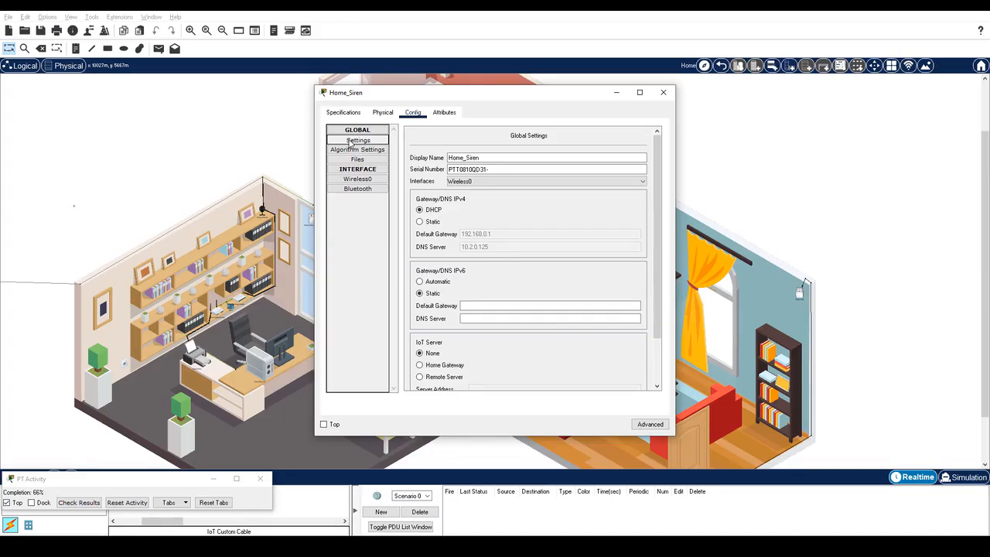
{"action": "scroll", "coordinate": [490, 265], "scroll_direction": "down", "scroll_amount": 3}
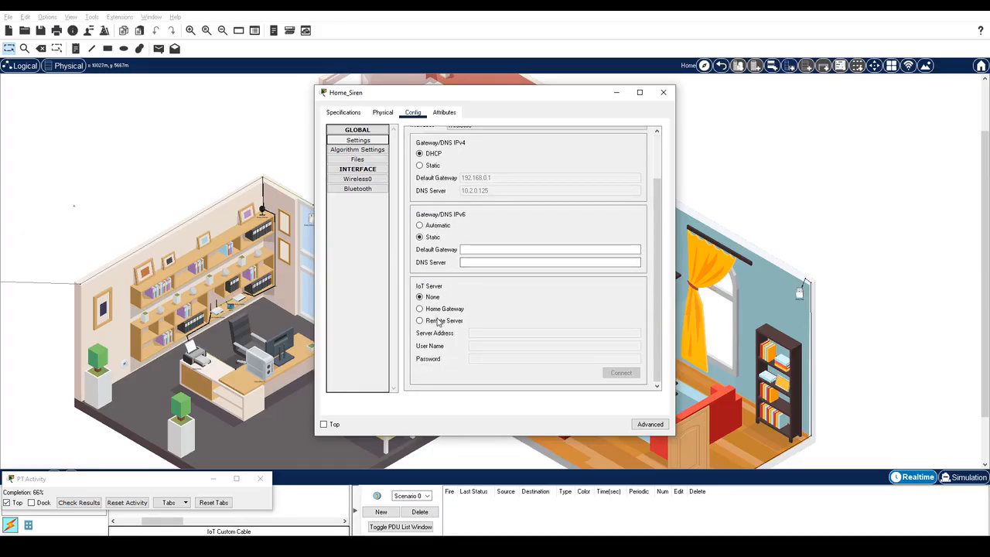
{"action": "left_click", "coordinate": [440, 321]}
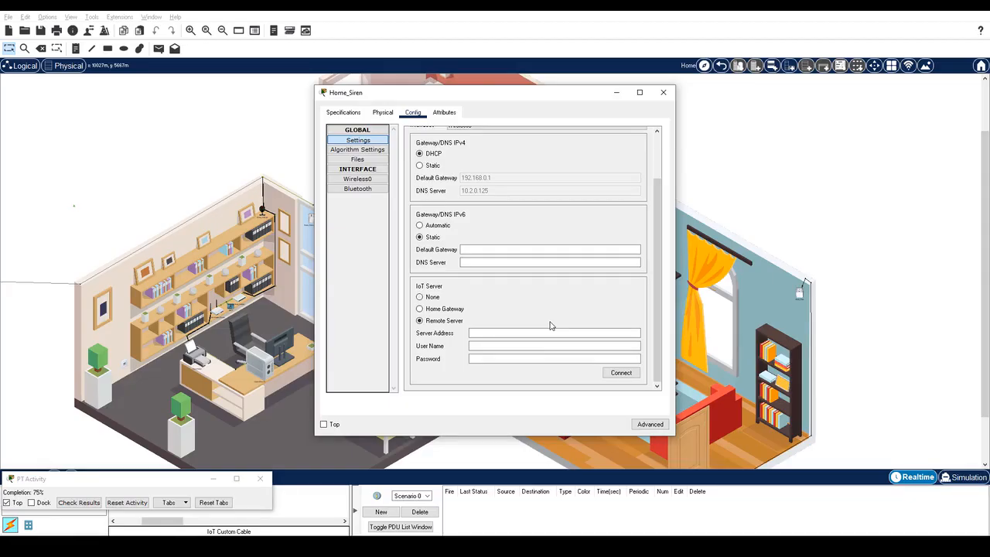
{"action": "left_click", "coordinate": [529, 333]}
{"action": "type", "text": "10.3.0.1"}
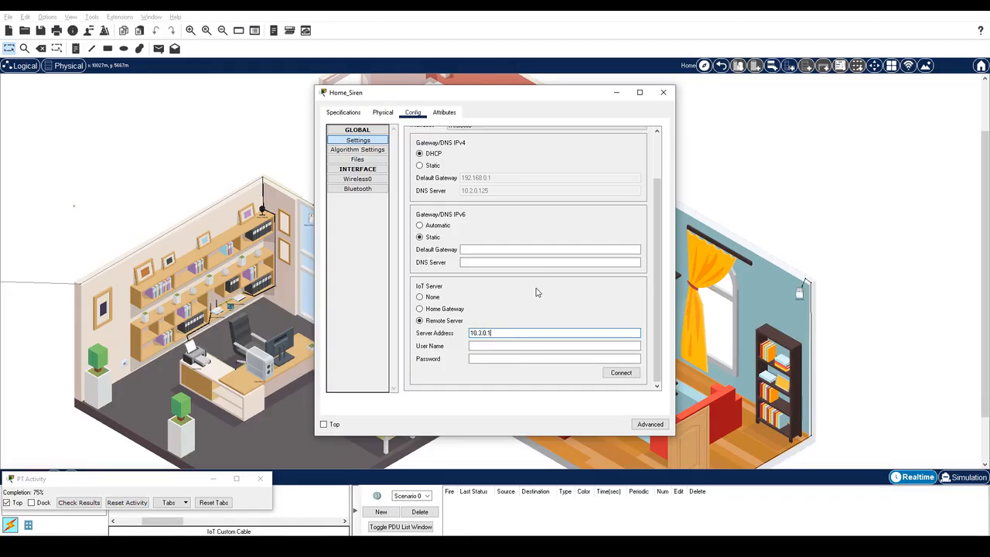
{"action": "type", "text": "25"}
{"action": "left_click", "coordinate": [501, 345]}
{"action": "type", "text": "HomeUser"}
{"action": "left_click", "coordinate": [472, 359]}
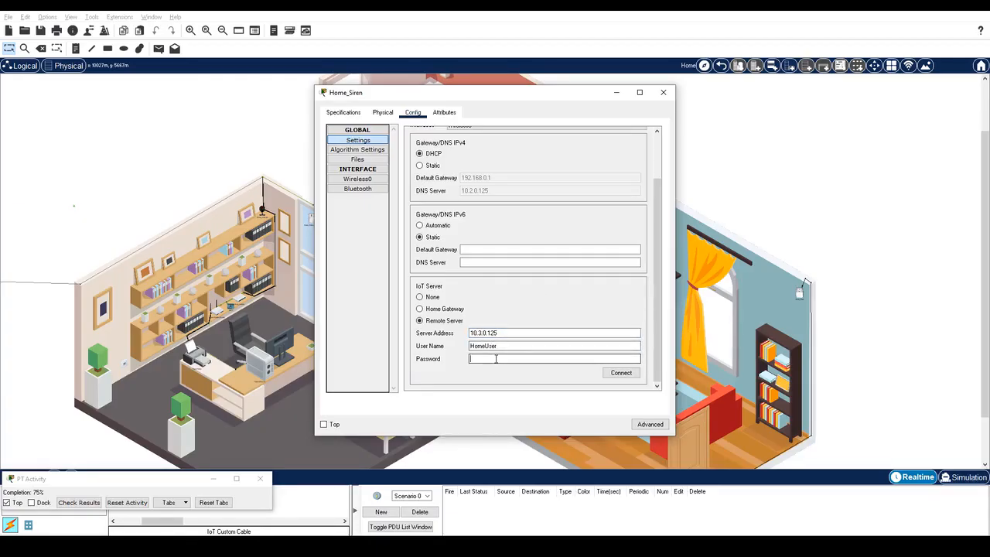
{"action": "type", "text": "Pa$$w0rd"}
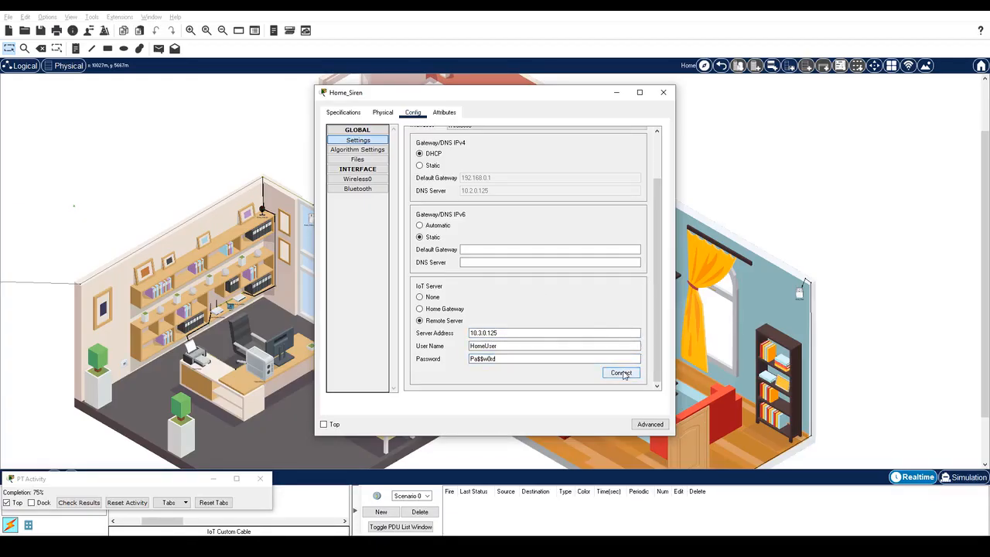
{"action": "left_click", "coordinate": [621, 373]}
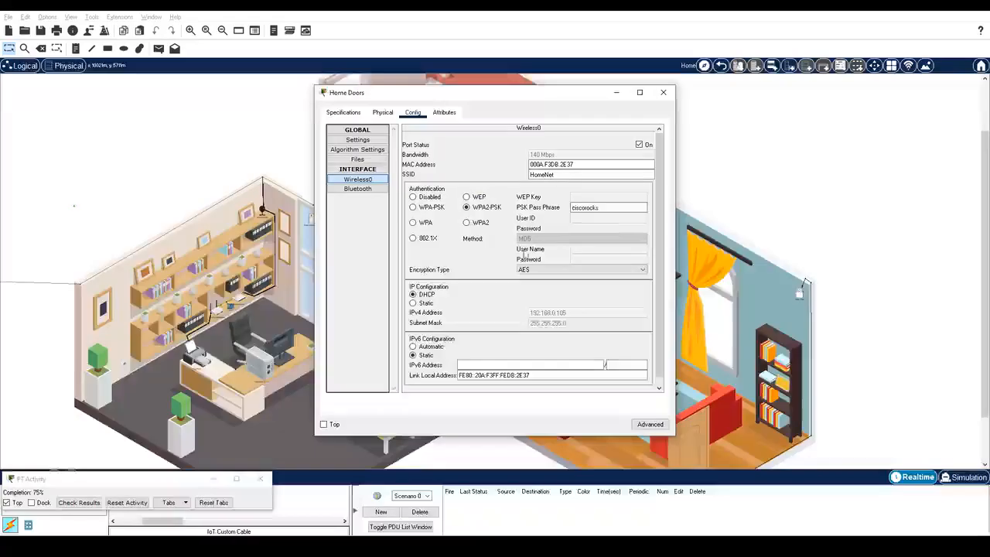
Step: Connect Home Doors to remote IoT server 10.3.0.125 with the HomeUser credentials
{"action": "left_click", "coordinate": [358, 140]}
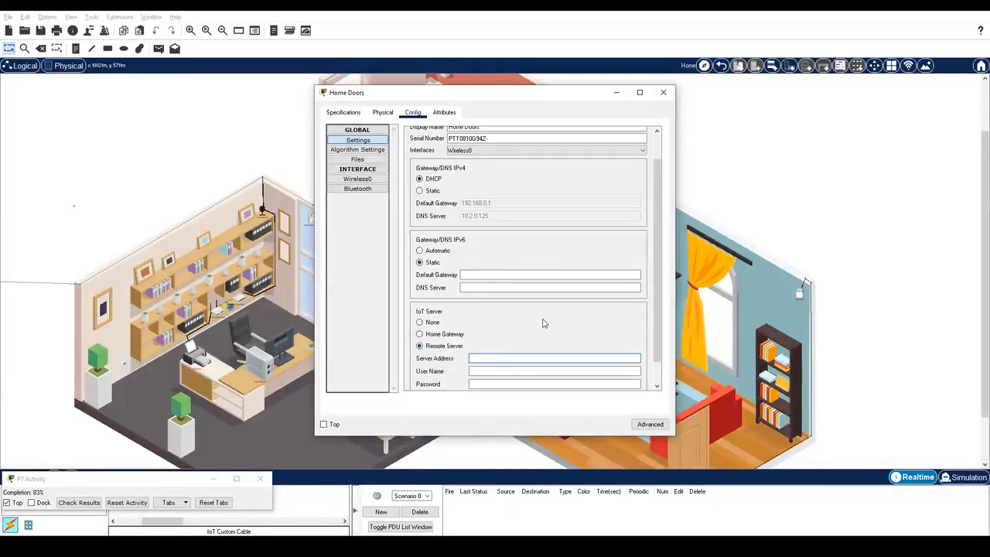
{"action": "type", "text": "10.3.0.125"}
{"action": "key", "text": "Tab"}
{"action": "type", "text": "HomeUser"}
{"action": "key", "text": "Tab"}
{"action": "type", "text": "Pa$$w0rd"}
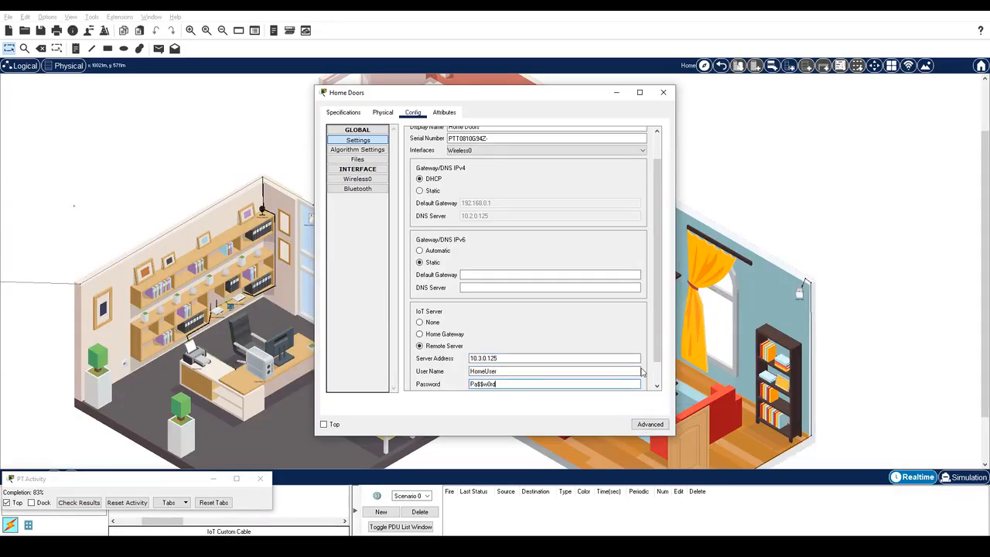
{"action": "scroll", "coordinate": [641, 372], "scroll_direction": "down", "scroll_amount": 1}
{"action": "left_click", "coordinate": [624, 373]}
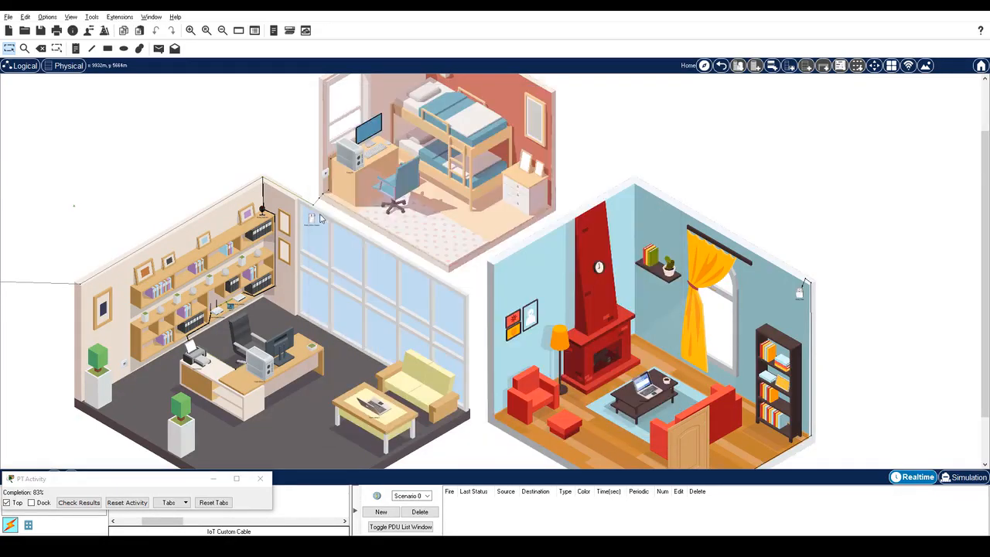
Step: Connect Home_Motion_Sensor to remote server 10.3.0.125 with the HomeUser credentials
{"action": "left_click", "coordinate": [312, 219]}
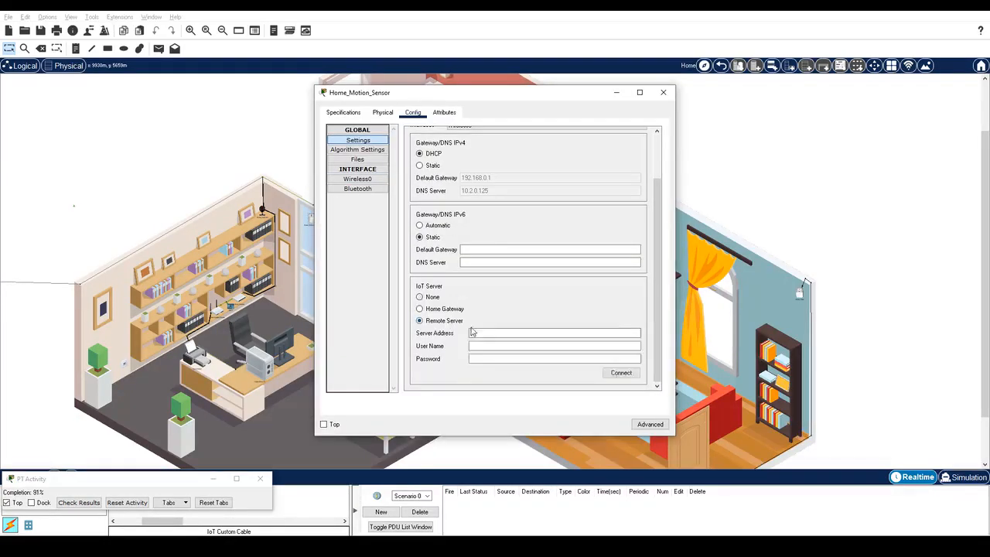
{"action": "left_click", "coordinate": [496, 333]}
{"action": "type", "text": "10.3.0"}
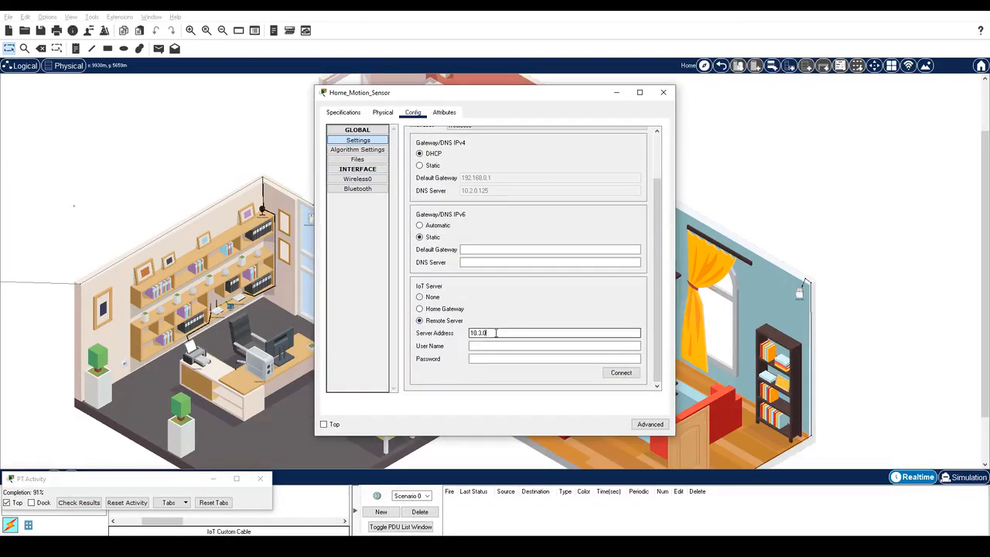
{"action": "type", "text": ".125"}
{"action": "key", "text": "Tab"}
{"action": "type", "text": "HomeUser"}
{"action": "key", "text": "Tab"}
{"action": "type", "text": "Pa$$w0rd"}
{"action": "left_click", "coordinate": [621, 373]}
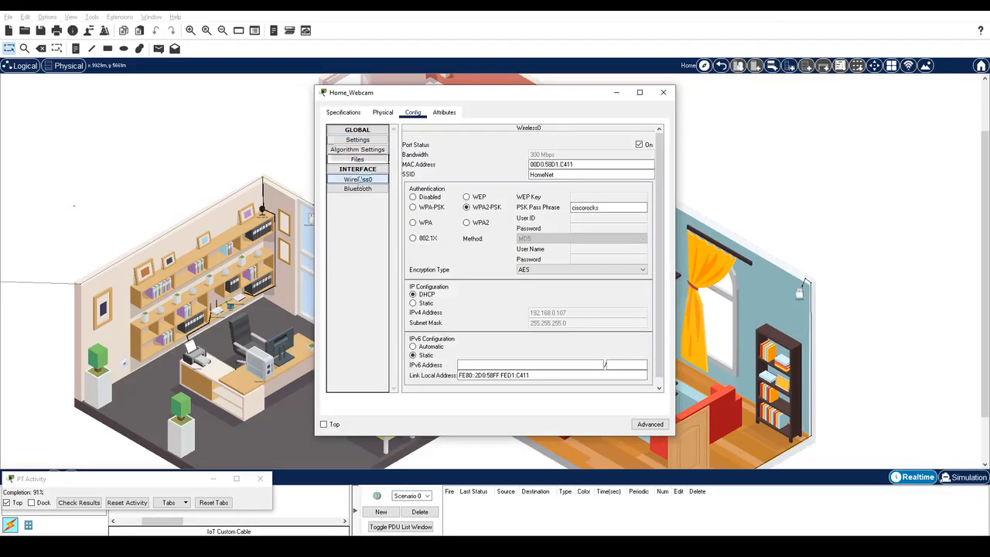
Step: Connect Home_Webcam to remote server 10.3.0.125 with the HomeUser credentials
{"action": "left_click", "coordinate": [358, 140]}
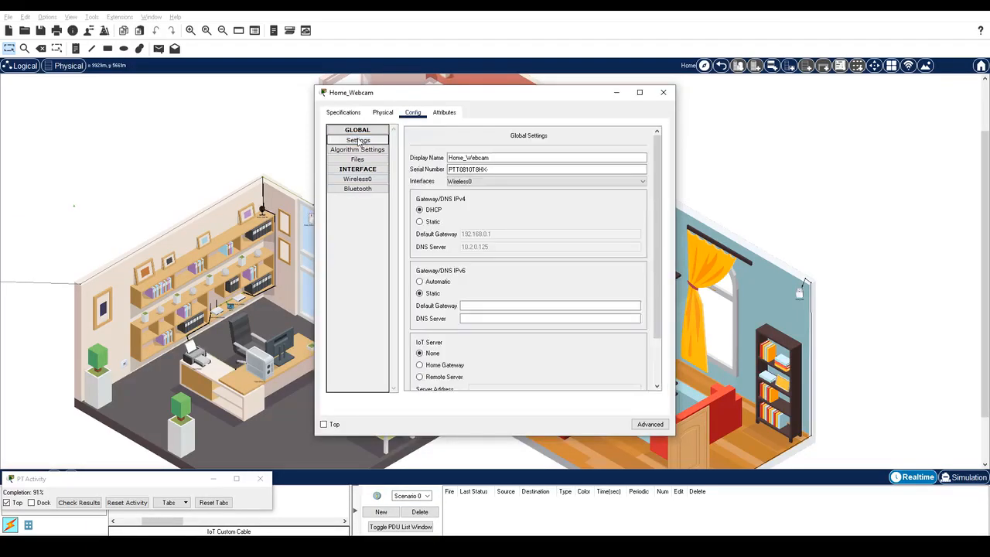
{"action": "scroll", "coordinate": [550, 324], "scroll_direction": "down", "scroll_amount": 5}
{"action": "left_click", "coordinate": [550, 332]}
{"action": "type", "text": "10.3.0.125"}
{"action": "key", "text": "Tab"}
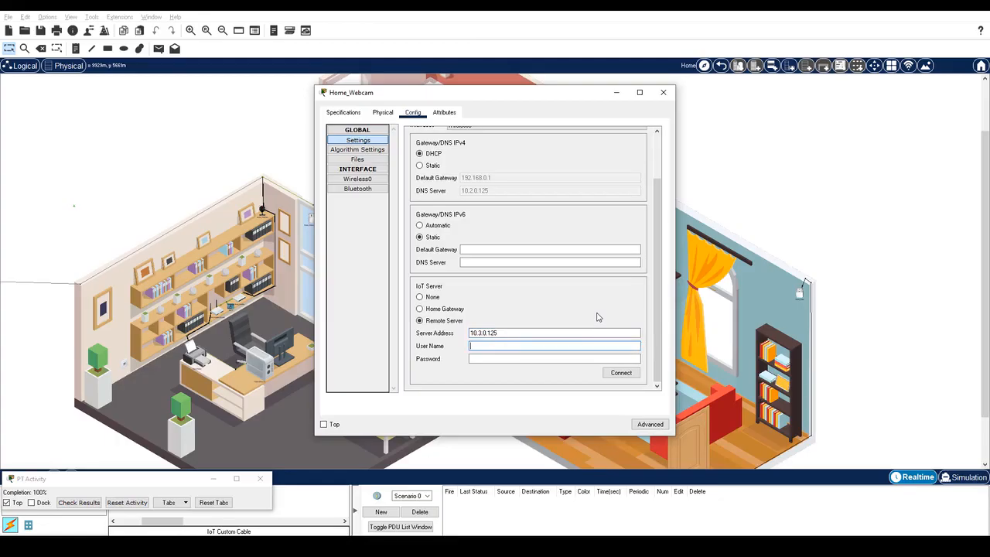
{"action": "type", "text": "HomeUser"}
{"action": "key", "text": "Tab"}
{"action": "type", "text": "Pa$$w0rd"}
{"action": "left_click", "coordinate": [620, 374]}
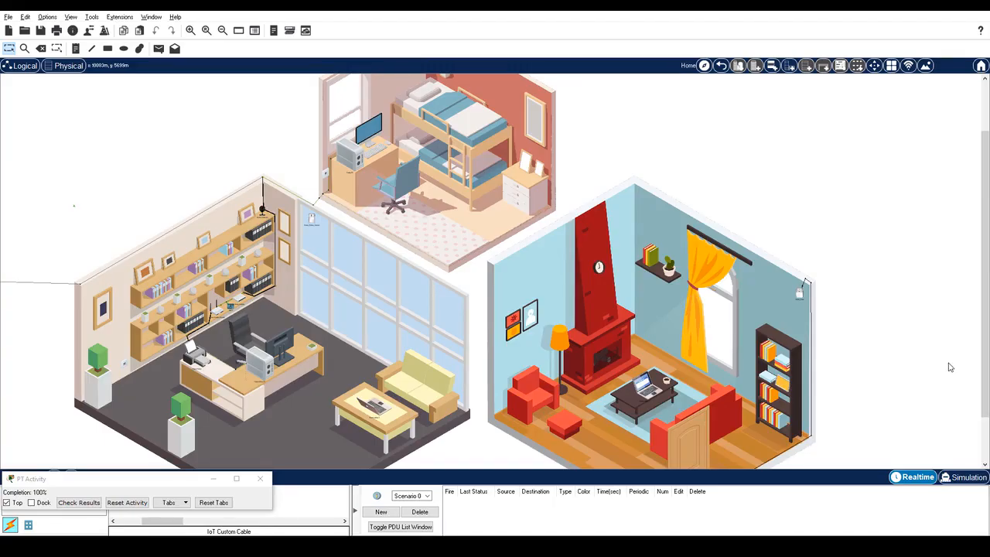
Step: Expand Home_Siren, Home Doors, Home_Motion_Sensor and Home_Webcam on the Home Office PC's IoT page
{"action": "left_click", "coordinate": [267, 374]}
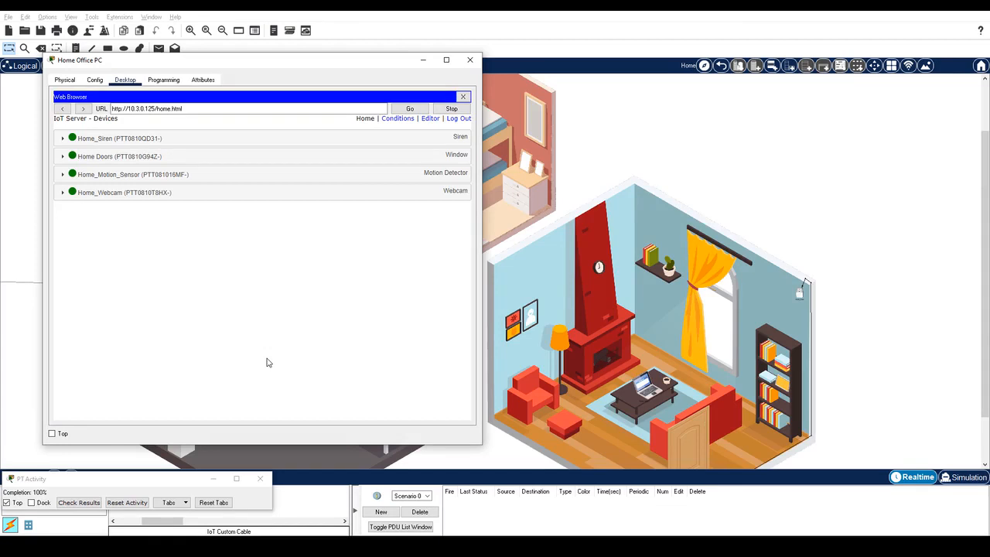
{"action": "left_click", "coordinate": [272, 137]}
{"action": "left_click", "coordinate": [271, 183]}
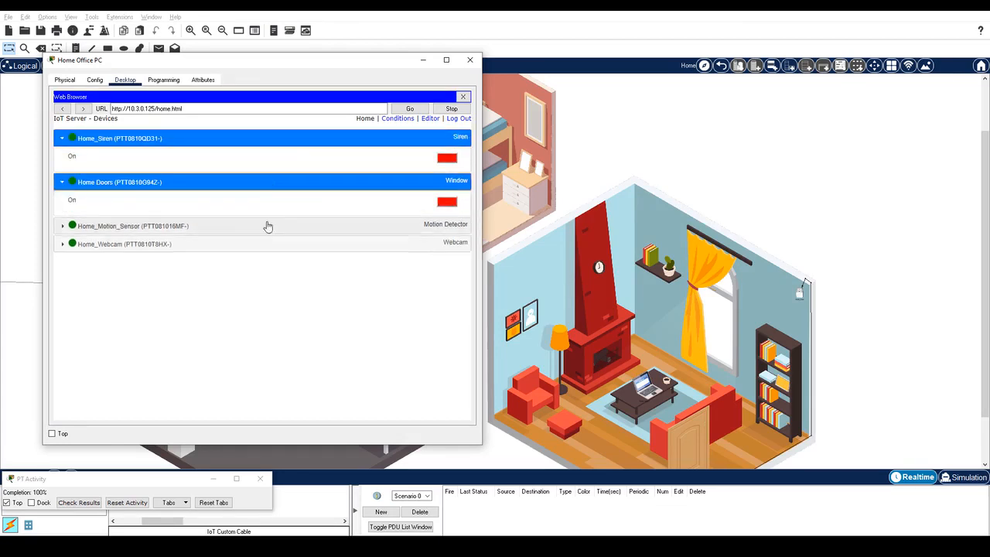
{"action": "left_click", "coordinate": [263, 226]}
{"action": "left_click", "coordinate": [260, 272]}
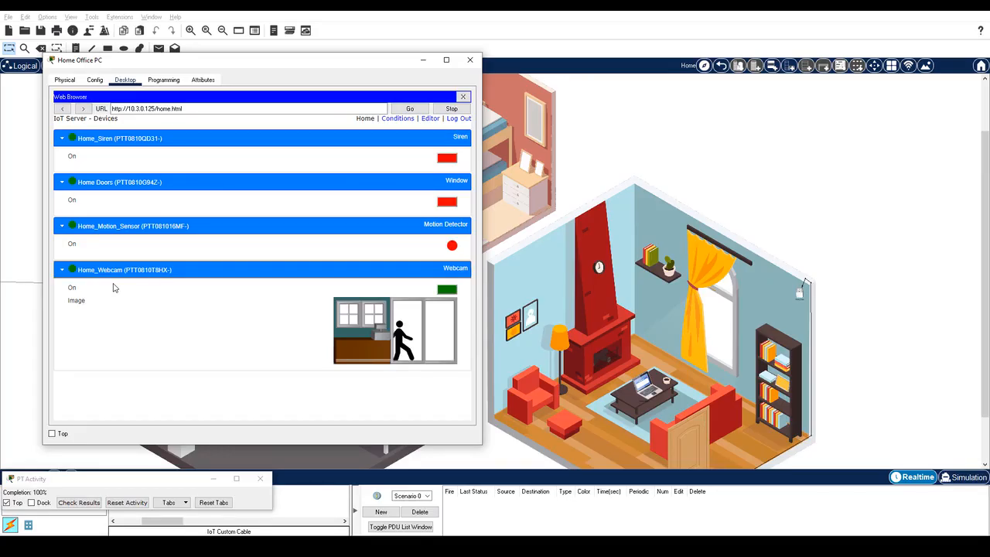
Step: Remotely open and close Home Doors, switch the webcam off and on, then close the PC
{"action": "left_click", "coordinate": [450, 204]}
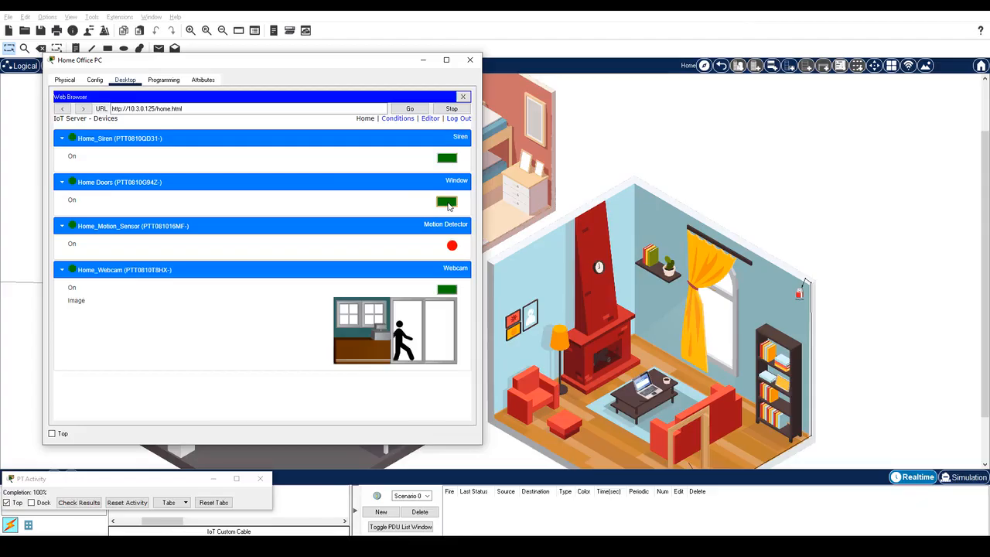
{"action": "left_click", "coordinate": [448, 202]}
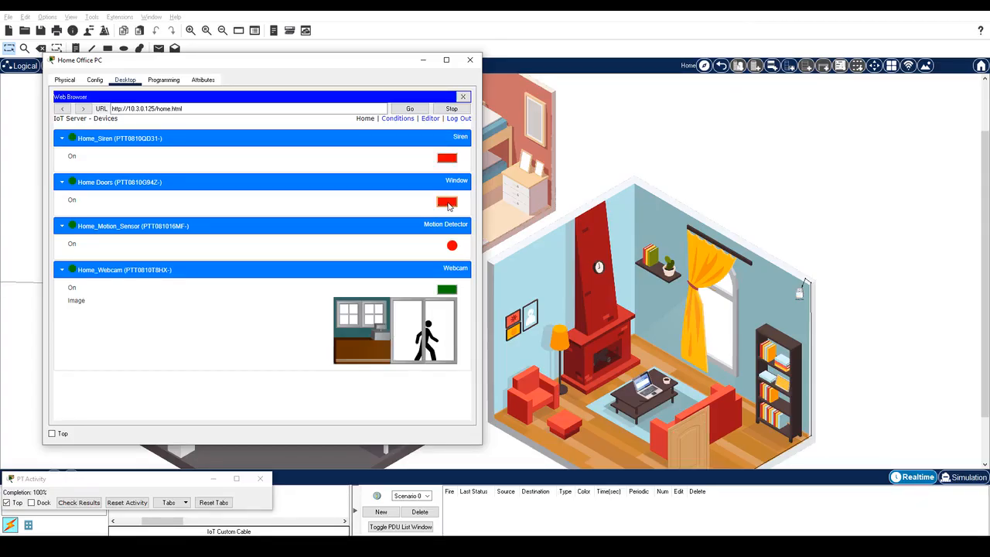
{"action": "left_click", "coordinate": [447, 290]}
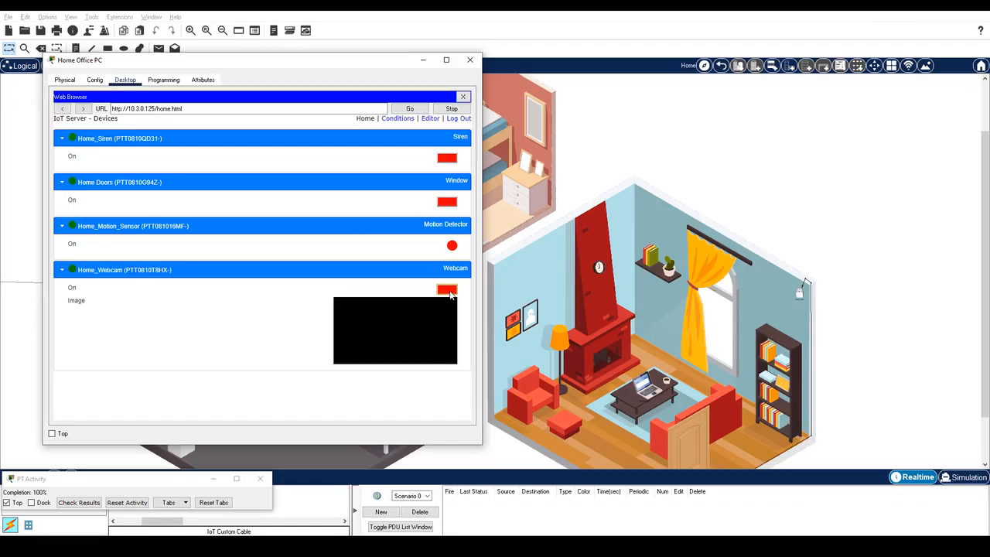
{"action": "left_click", "coordinate": [447, 290]}
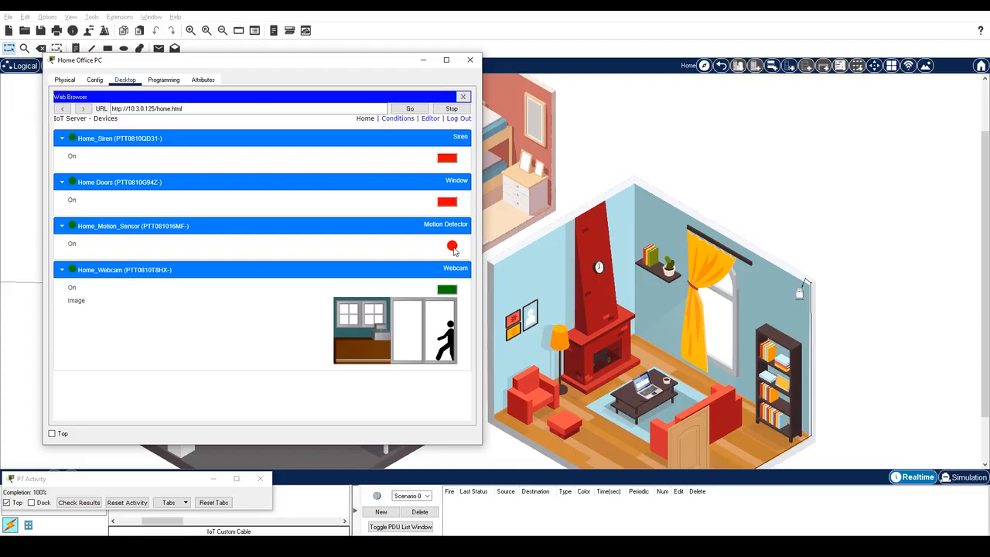
{"action": "left_click", "coordinate": [584, 184]}
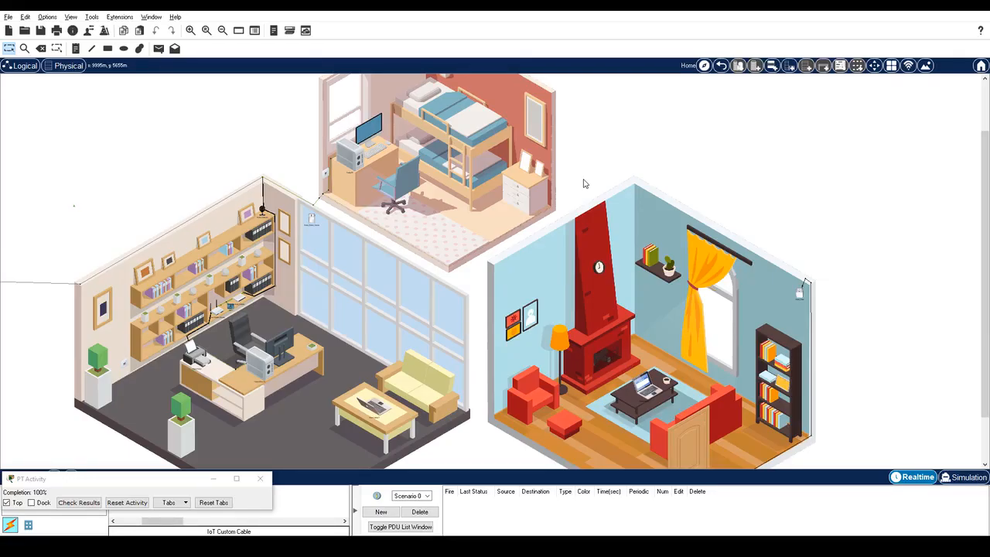
{"action": "scroll", "coordinate": [830, 289], "scroll_direction": "down", "scroll_amount": 2}
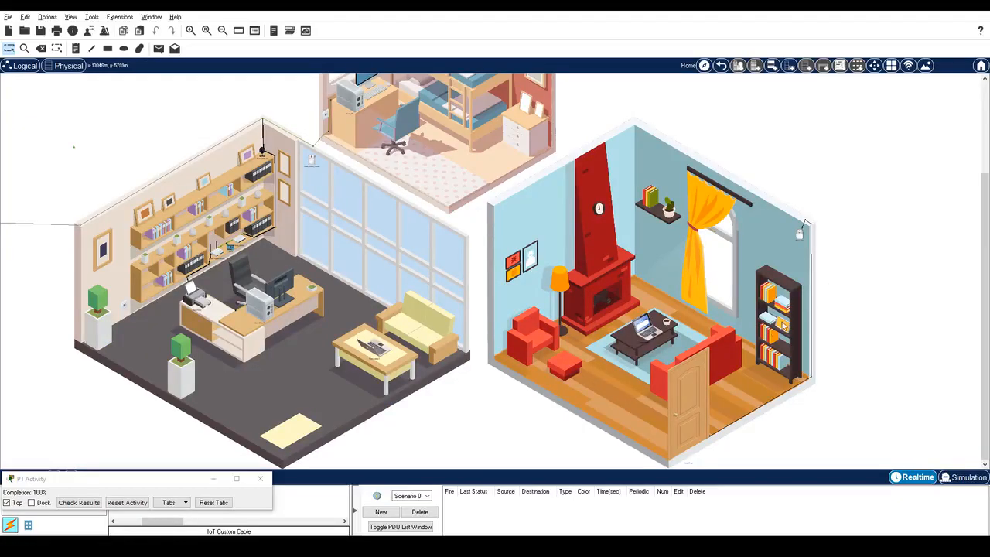
{"action": "left_click", "coordinate": [678, 384], "text": "alt"}
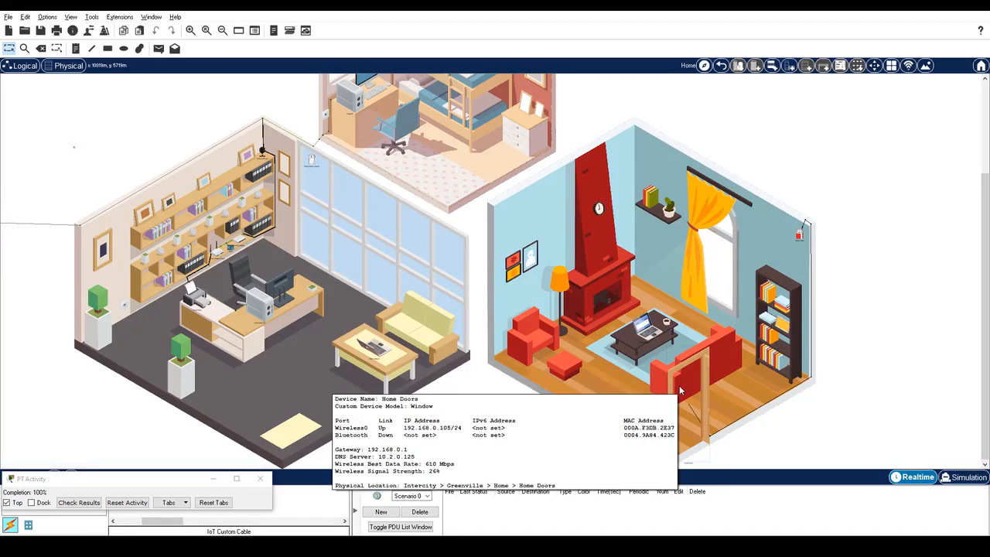
{"action": "left_click", "coordinate": [680, 390], "text": "alt"}
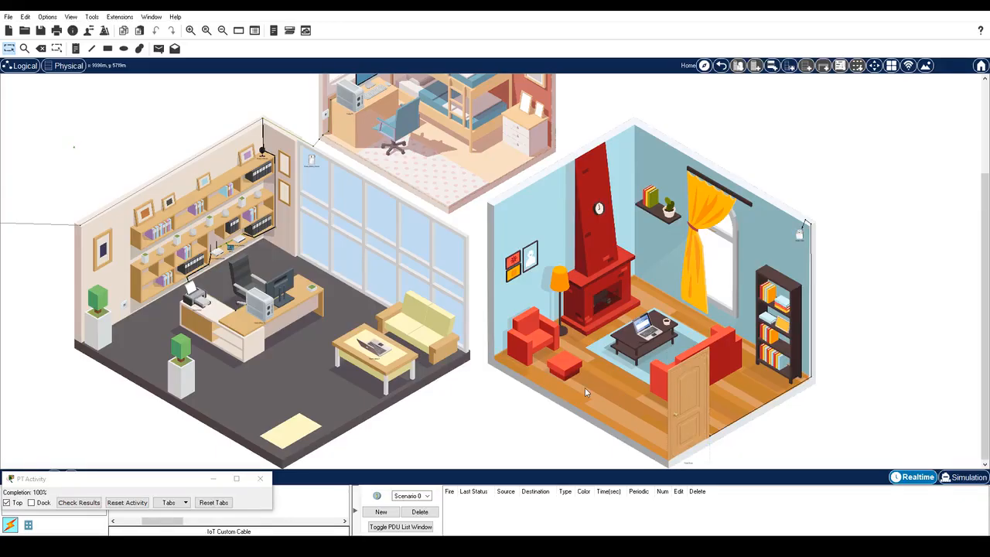
{"action": "left_click", "coordinate": [190, 30]}
{"action": "left_click", "coordinate": [191, 30]}
{"action": "left_click", "coordinate": [191, 30]}
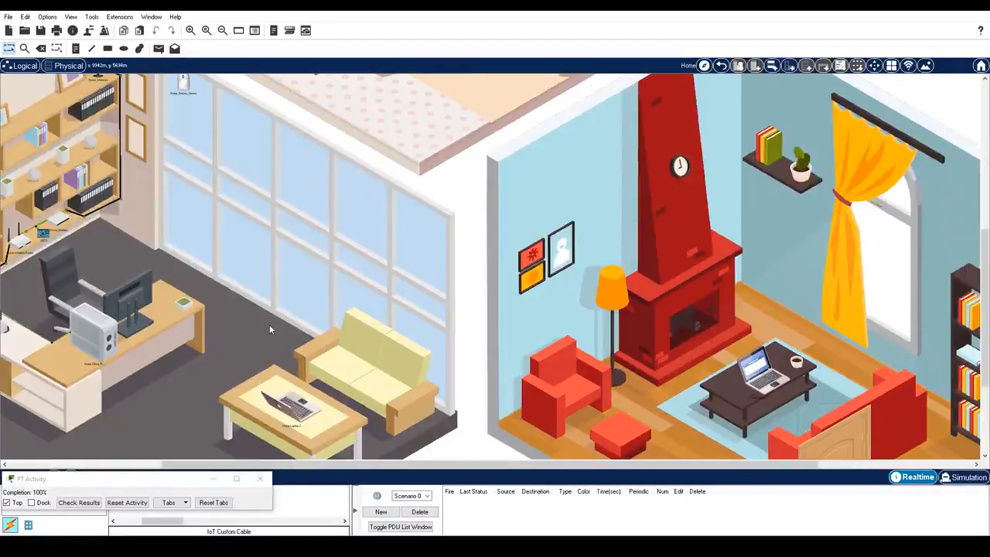
{"action": "left_click_drag", "start_coordinate": [273, 463], "coordinate": [127, 446]}
{"action": "scroll", "coordinate": [346, 212], "scroll_direction": "up", "scroll_amount": 1}
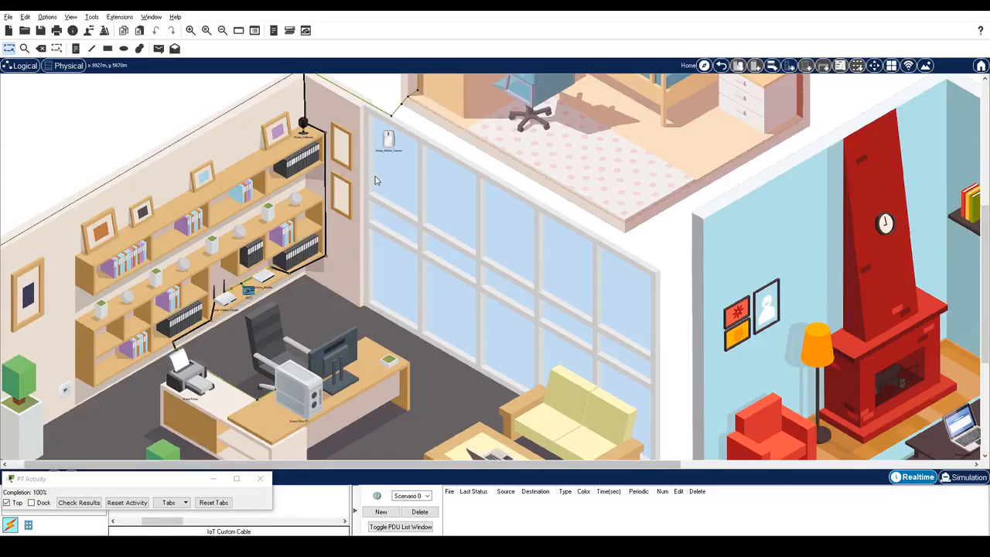
{"action": "mouse_move", "coordinate": [391, 143]}
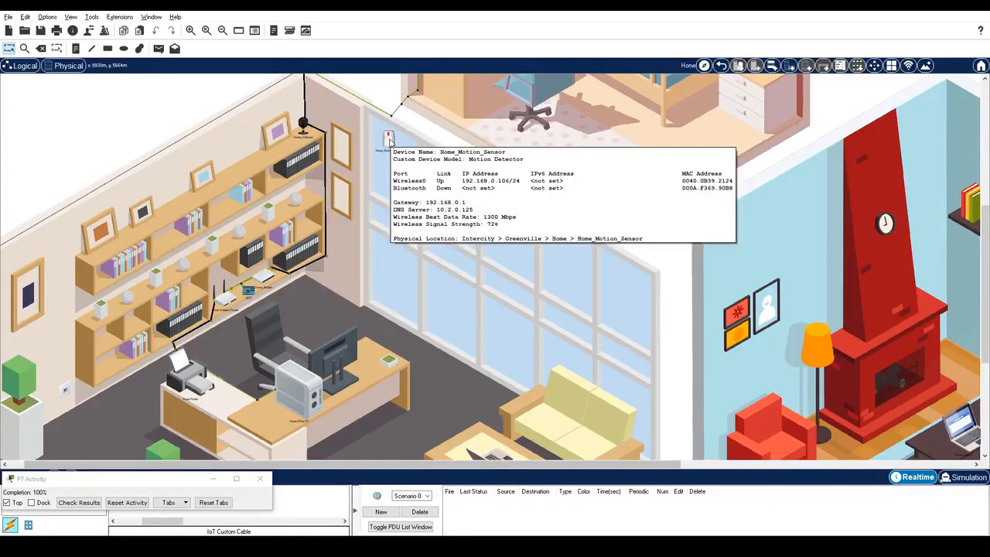